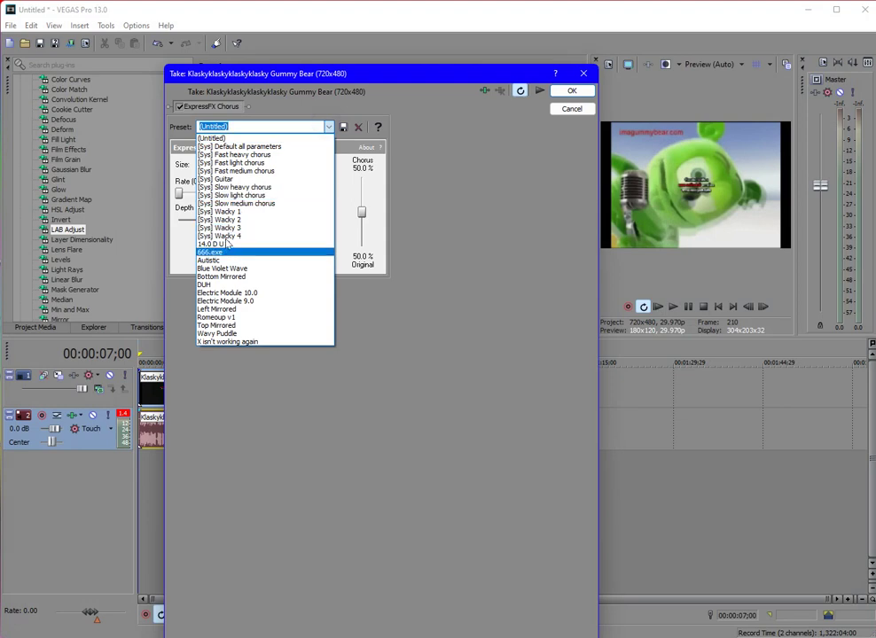
Accept the ExpressFX Chorus effect and render it as the default Wave take into the L:\My User Videos v2\ folder
{"action": "left_click", "coordinate": [567, 90]}
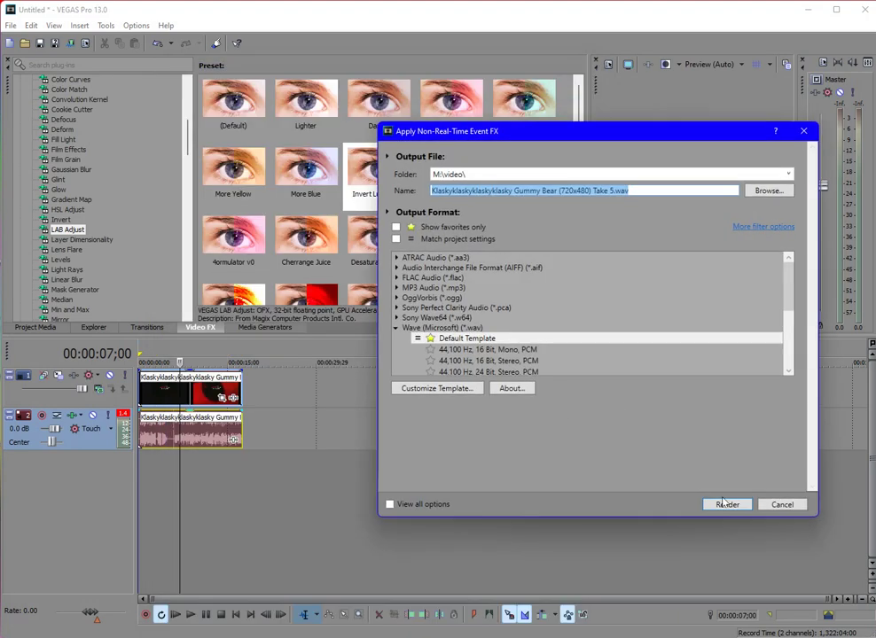
{"action": "left_click", "coordinate": [788, 177]}
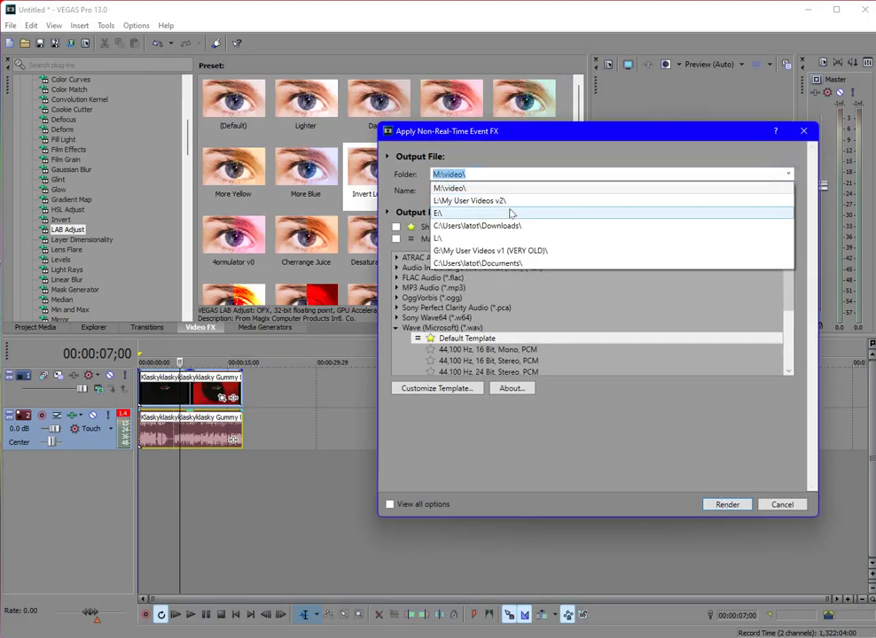
{"action": "left_click", "coordinate": [507, 208]}
{"action": "left_click", "coordinate": [725, 502]}
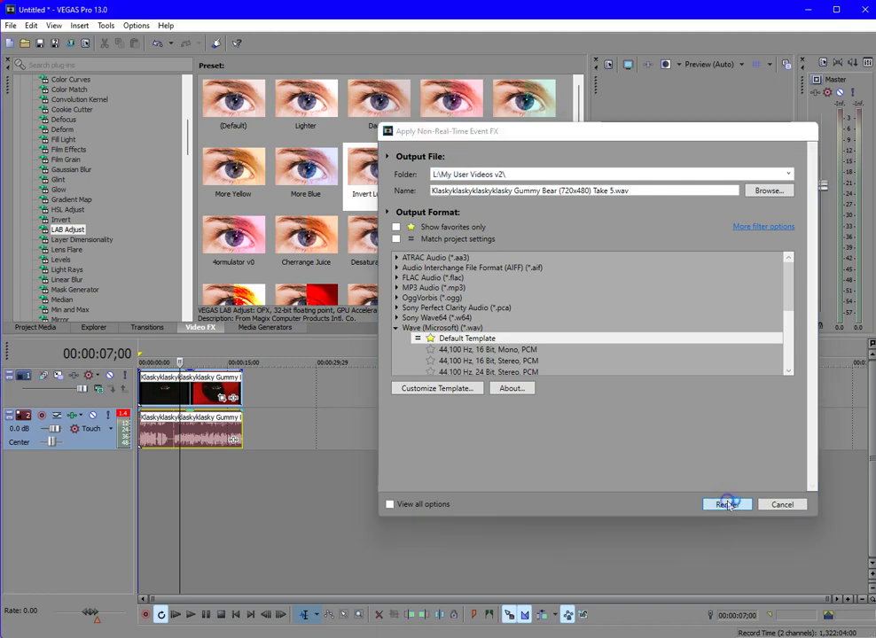
Change the pitch-shift method in the track 2 audio event's properties and lower the event's pitch to -10
{"action": "right_click", "coordinate": [196, 443]}
{"action": "left_click", "coordinate": [233, 338]}
{"action": "left_click", "coordinate": [455, 263]}
{"action": "left_click", "coordinate": [441, 281]}
{"action": "left_click", "coordinate": [481, 451]}
Duplicate the audio track twice, with the copies on tracks 3 and 4 pitched at -9 and -8
{"action": "right_click", "coordinate": [254, 440]}
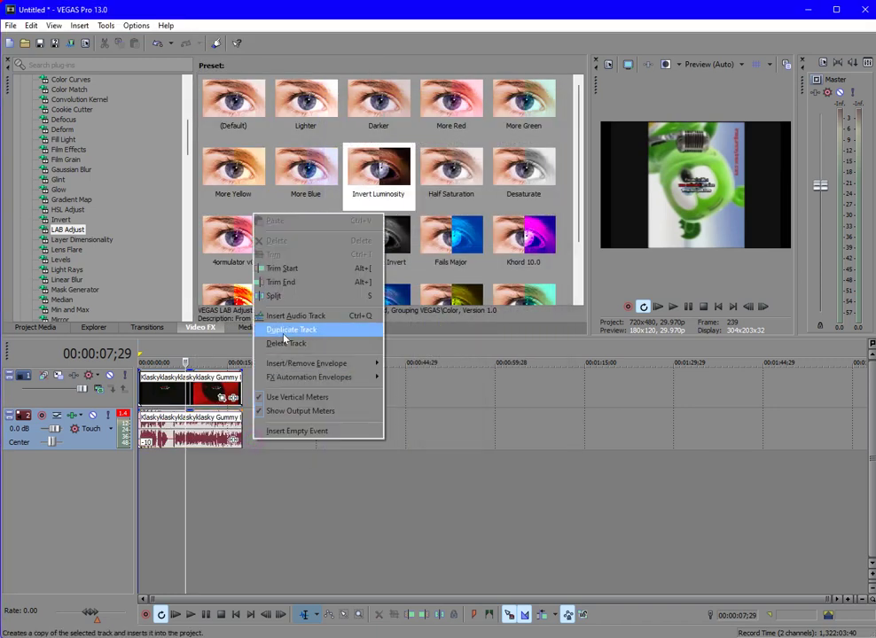
{"action": "left_click", "coordinate": [284, 338]}
{"action": "right_click", "coordinate": [293, 477]}
{"action": "left_click", "coordinate": [328, 367]}
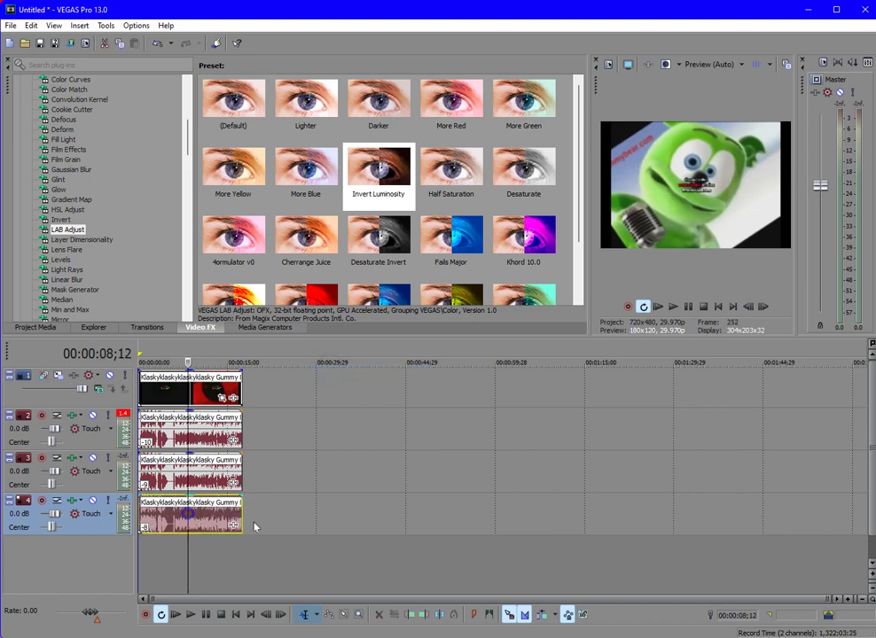
Add three more duplicate audio tracks, pitching the events on tracks 5, 6 and 7 at -10, -9 and -8
{"action": "right_click", "coordinate": [254, 527]}
{"action": "left_click", "coordinate": [313, 410]}
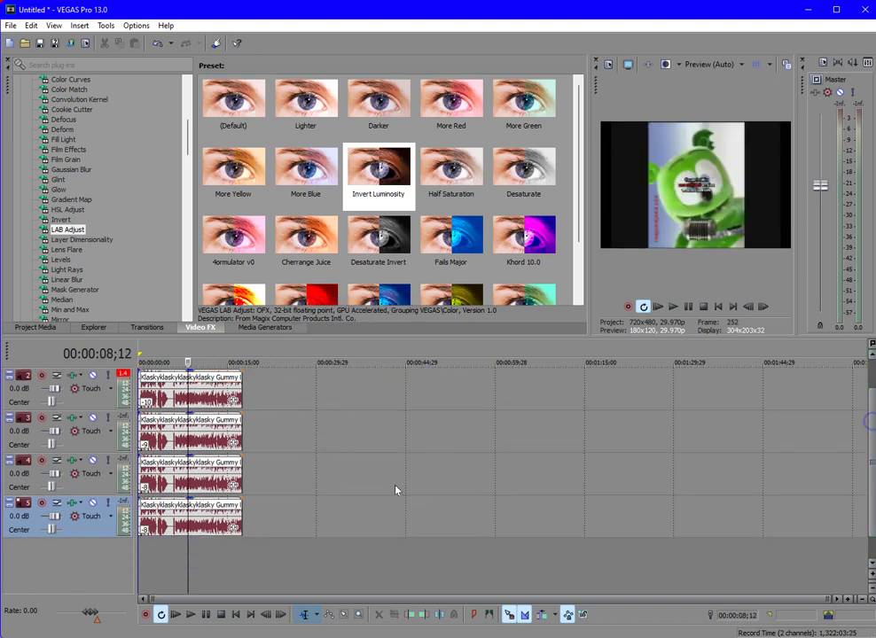
{"action": "right_click", "coordinate": [227, 512]}
{"action": "left_click", "coordinate": [266, 416]}
{"action": "right_click", "coordinate": [328, 486]}
{"action": "left_click", "coordinate": [351, 374]}
Lower the events on tracks 2, 3 and 4 to -15, -14 and -13 and preview the mix from the start
{"action": "left_click", "coordinate": [208, 434]}
{"action": "left_click", "coordinate": [187, 521], "text": "shift"}
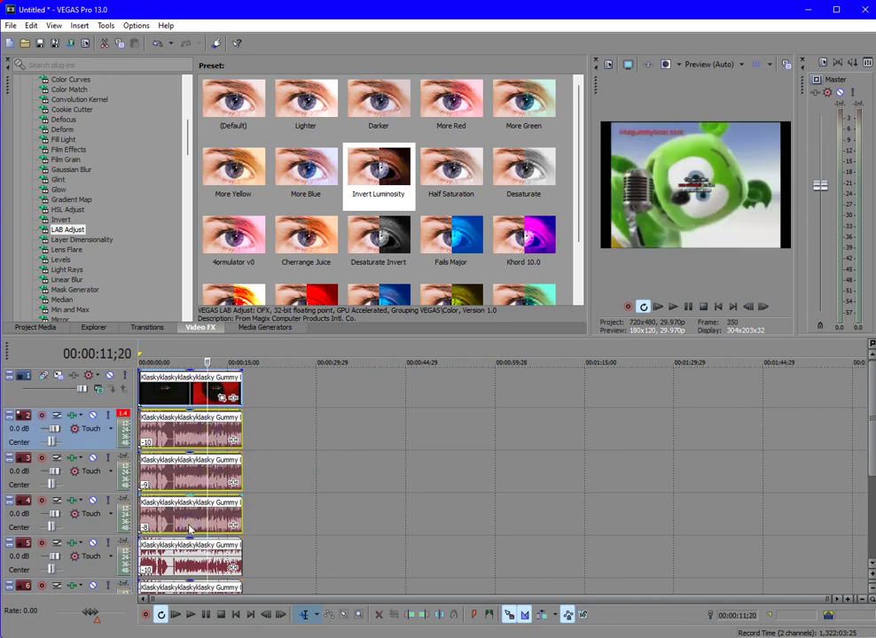
{"action": "key", "text": "minus"}
{"action": "left_click", "coordinate": [718, 307]}
{"action": "key", "text": "space"}
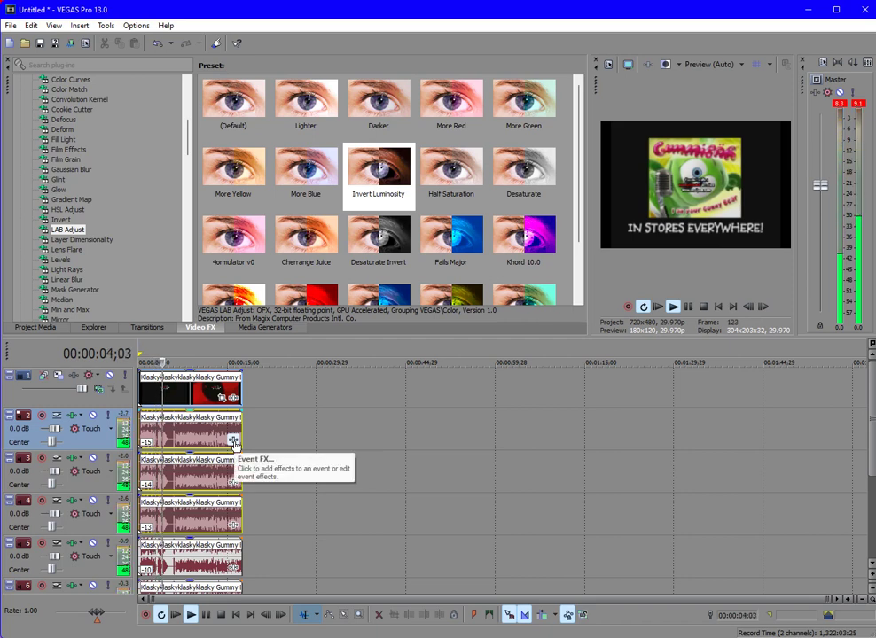
{"action": "key", "text": "space"}
Reverse all the audio events on tracks 2 to 7
{"action": "left_click", "coordinate": [197, 440]}
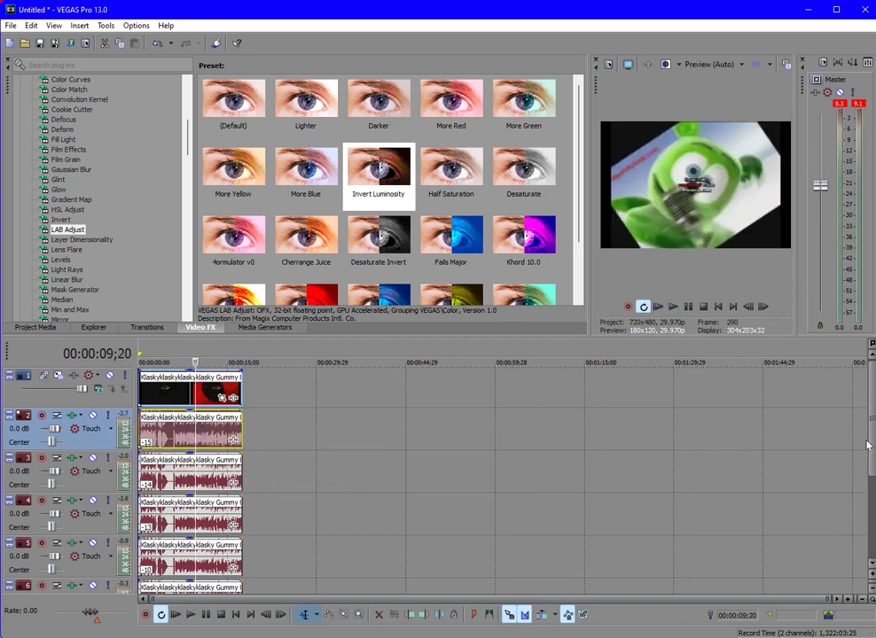
{"action": "scroll", "coordinate": [223, 496], "scroll_direction": "down", "scroll_amount": 3}
{"action": "right_click", "coordinate": [186, 501]}
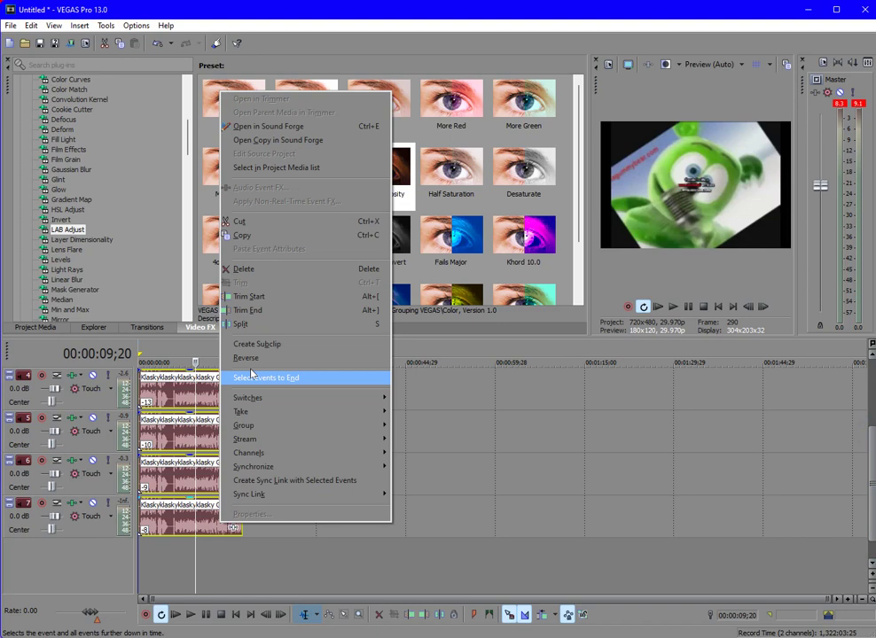
{"action": "left_click", "coordinate": [270, 374]}
Render the project with the Wave (Microsoft) Default Template as Unfinished audio in L:\My User Videos v2\
{"action": "left_click", "coordinate": [74, 45]}
{"action": "left_click", "coordinate": [458, 368]}
{"action": "double_click", "coordinate": [549, 192]}
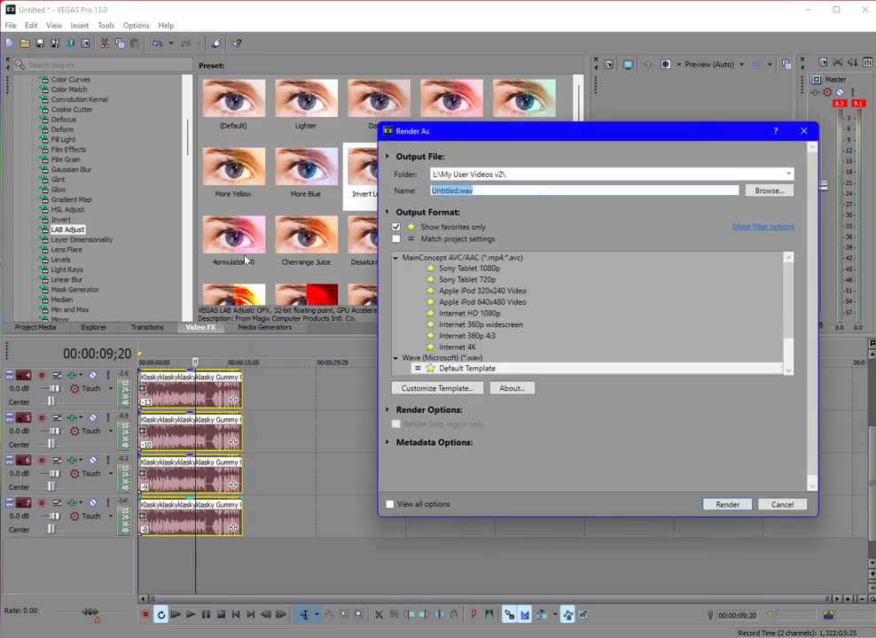
{"action": "type", "text": "g"}
{"action": "key", "text": "BackSpace"}
{"action": "type", "text": "Un"}
{"action": "key", "text": "Return"}
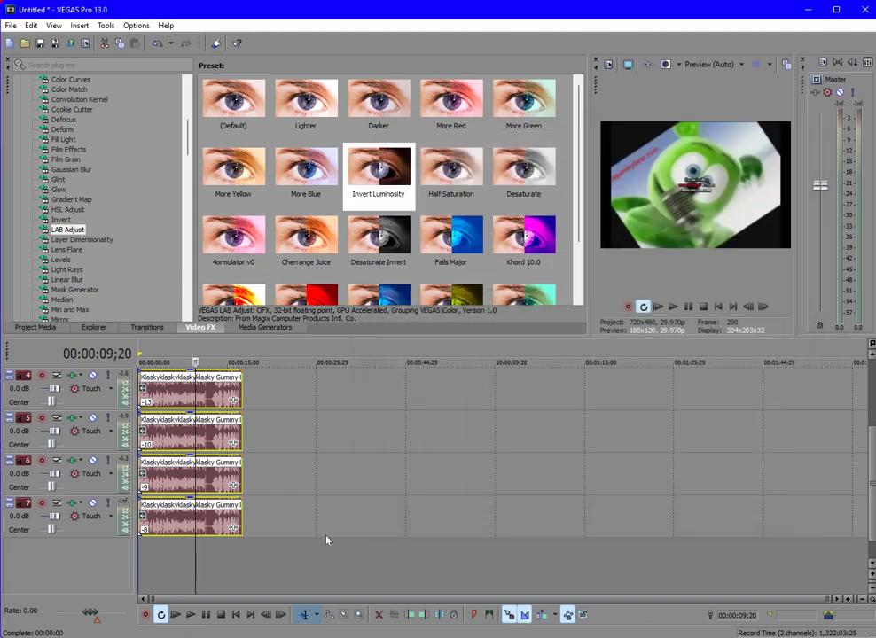
Delete all the audio tracks, 2 to 7, keeping only the video track
{"action": "left_click", "coordinate": [288, 529]}
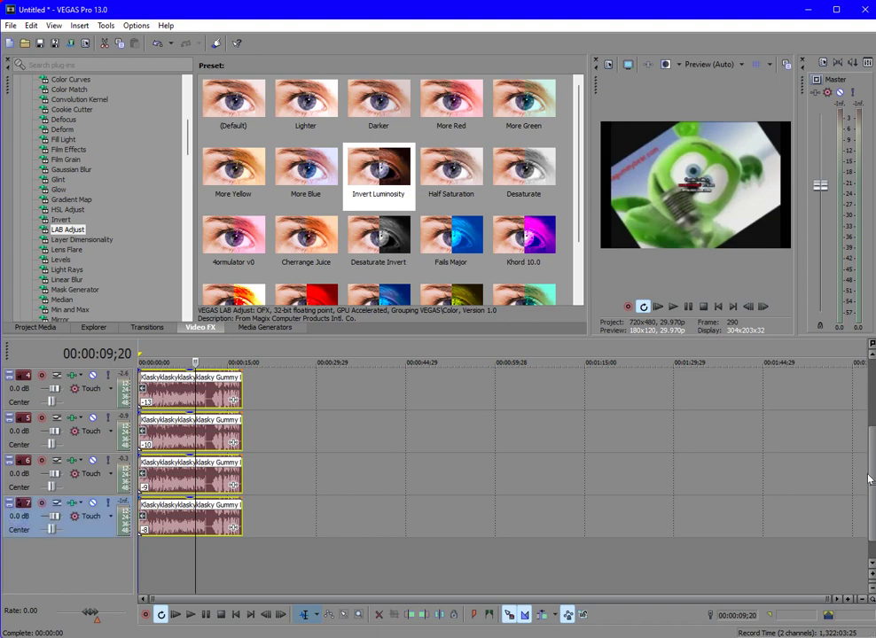
{"action": "right_click", "coordinate": [396, 533]}
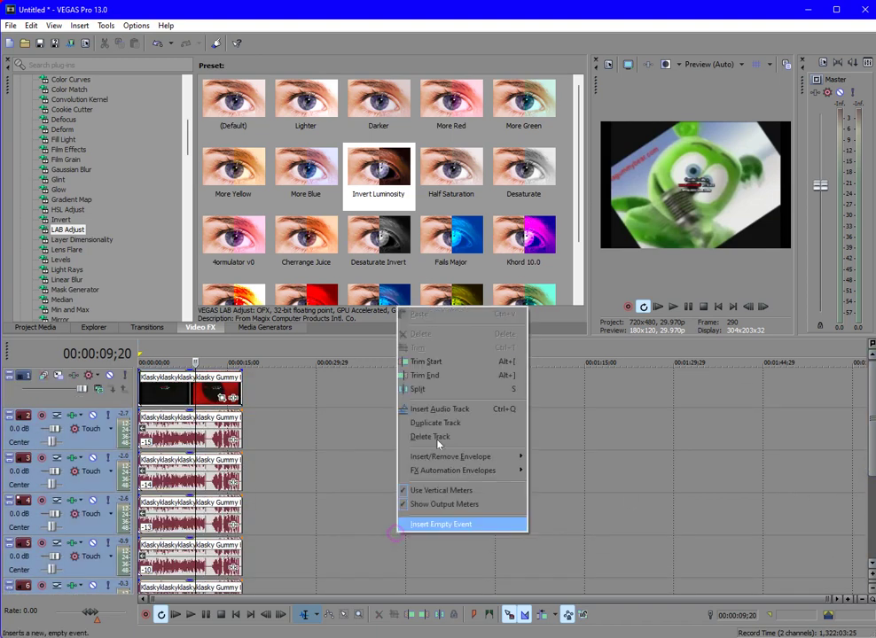
{"action": "left_click", "coordinate": [434, 437]}
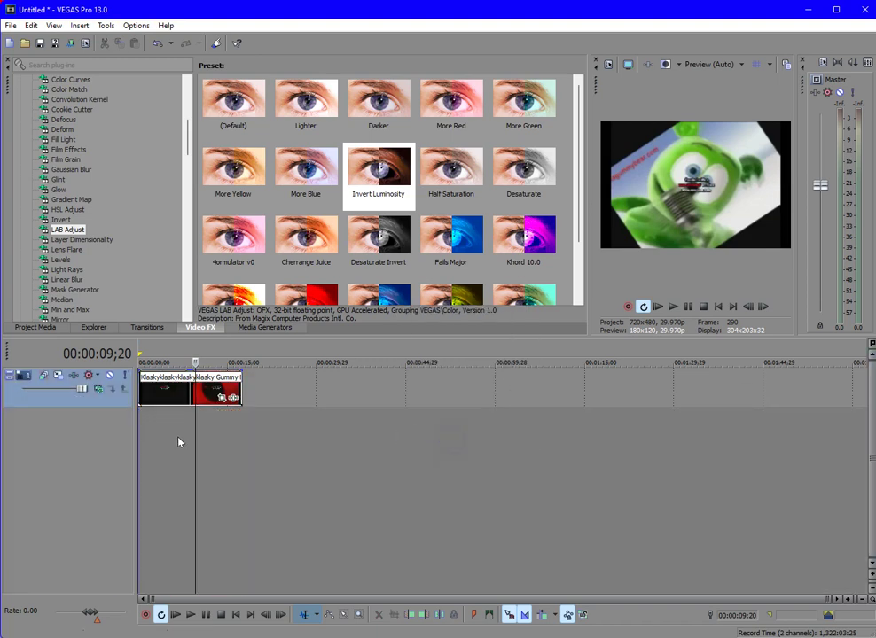
Import Unfinished audio from the My User Videos v2 folder on drive L: at the start of the timeline
{"action": "left_click", "coordinate": [141, 424]}
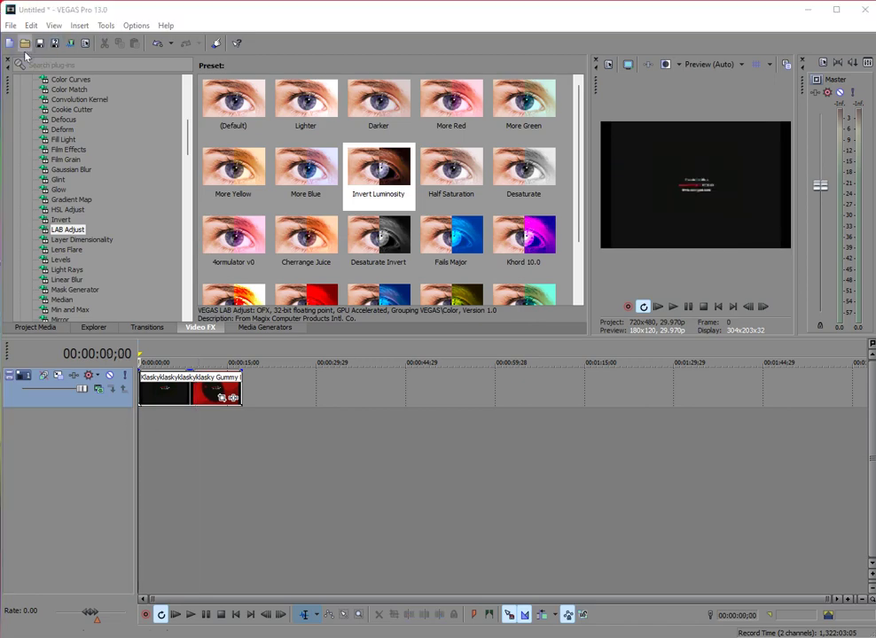
{"action": "left_click", "coordinate": [25, 44]}
{"action": "left_click", "coordinate": [49, 418]}
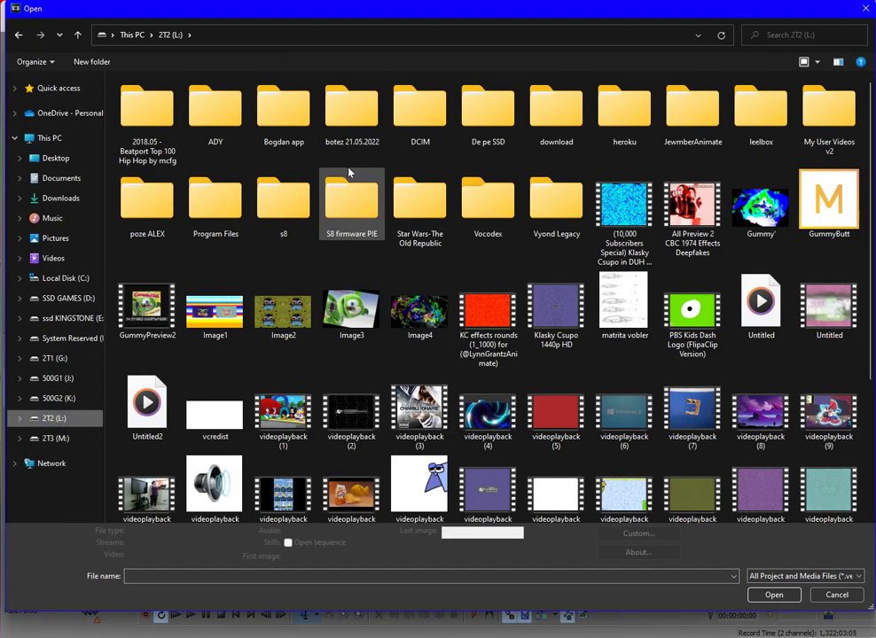
{"action": "double_click", "coordinate": [828, 108]}
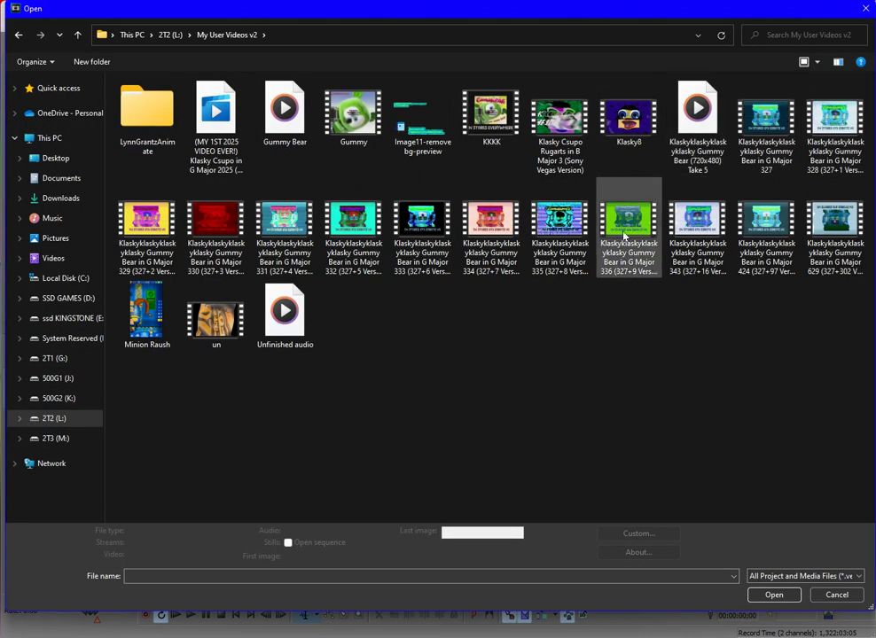
{"action": "double_click", "coordinate": [263, 316]}
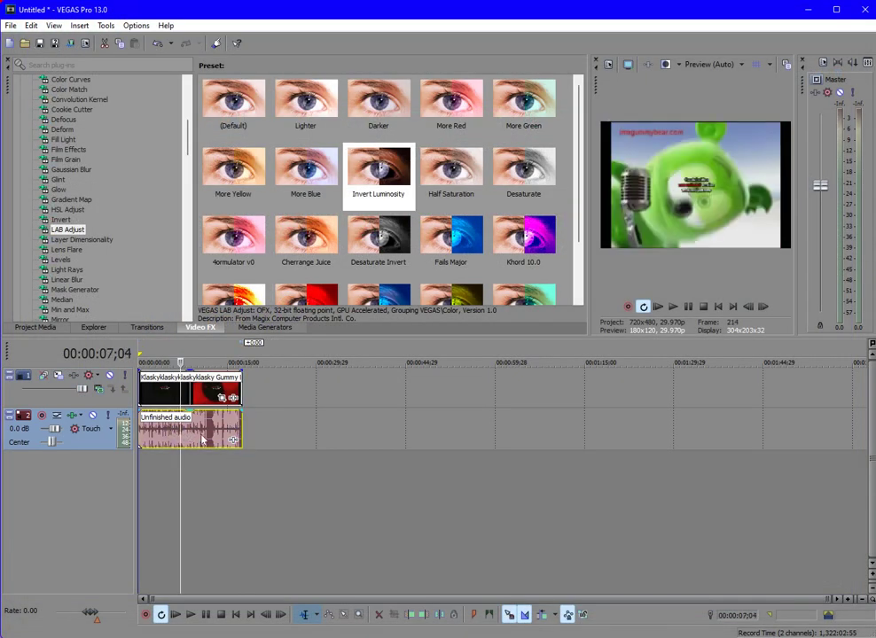
Reverse the Unfinished audio event, switch the reversal off again, and play the project from the start
{"action": "right_click", "coordinate": [202, 437]}
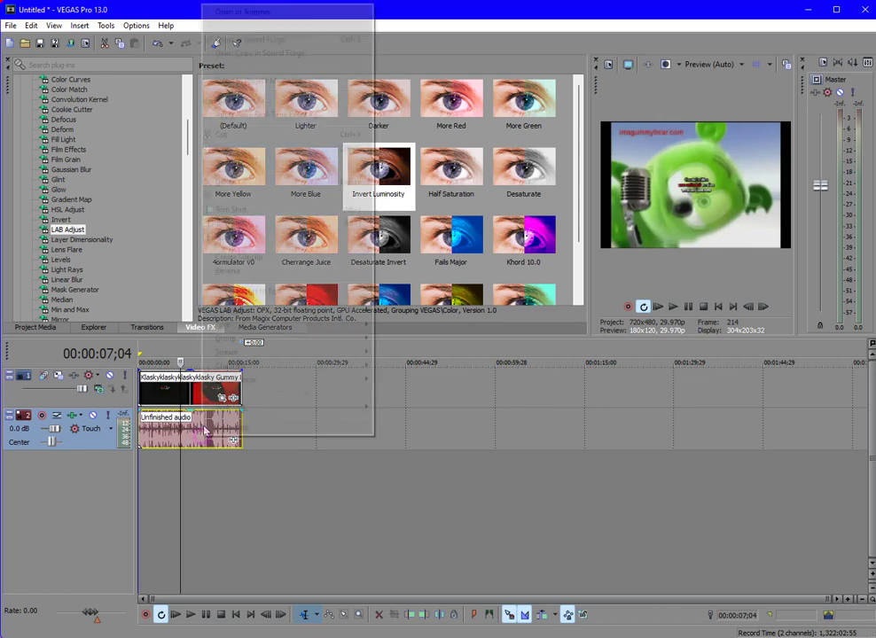
{"action": "left_click", "coordinate": [237, 271]}
{"action": "right_click", "coordinate": [184, 425]}
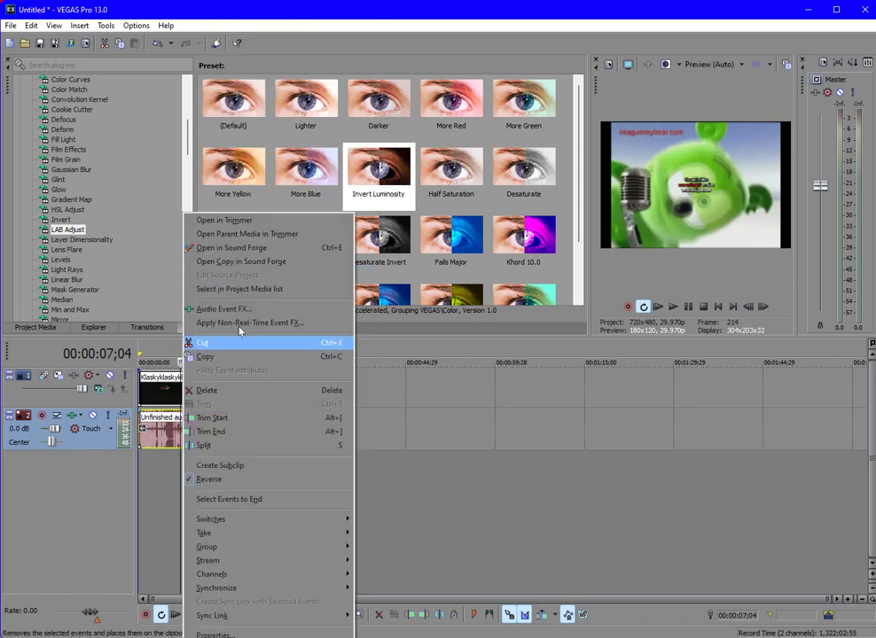
{"action": "left_click", "coordinate": [205, 356]}
{"action": "right_click", "coordinate": [142, 434]}
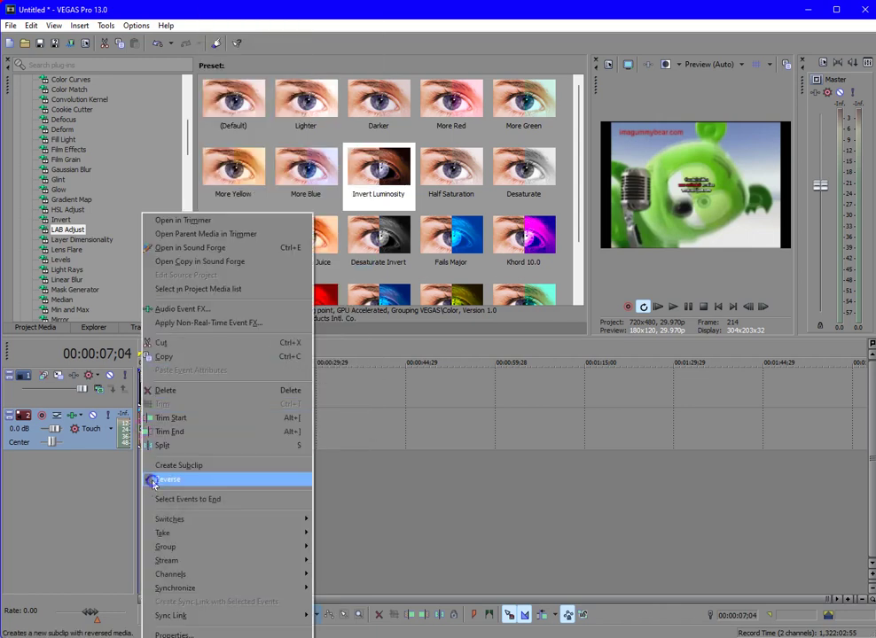
{"action": "left_click", "coordinate": [153, 480]}
{"action": "left_click", "coordinate": [140, 472]}
{"action": "key", "text": "space"}
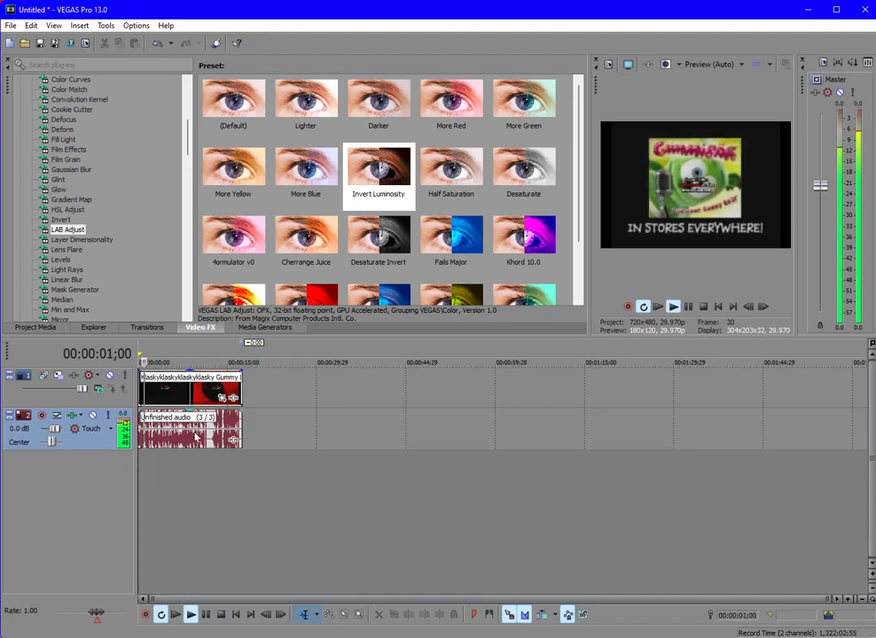
Add IL Vocodex (demo) as a non-real-time effect on the Unfinished audio event, using its Old school preset
{"action": "right_click", "coordinate": [177, 434]}
{"action": "left_click", "coordinate": [277, 110]}
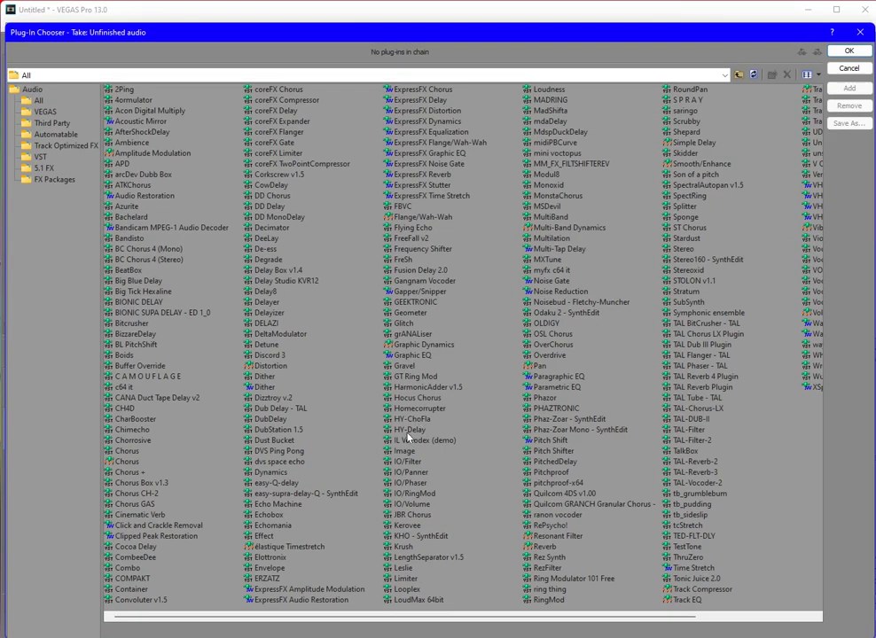
{"action": "left_click", "coordinate": [410, 438]}
{"action": "left_click", "coordinate": [837, 50]}
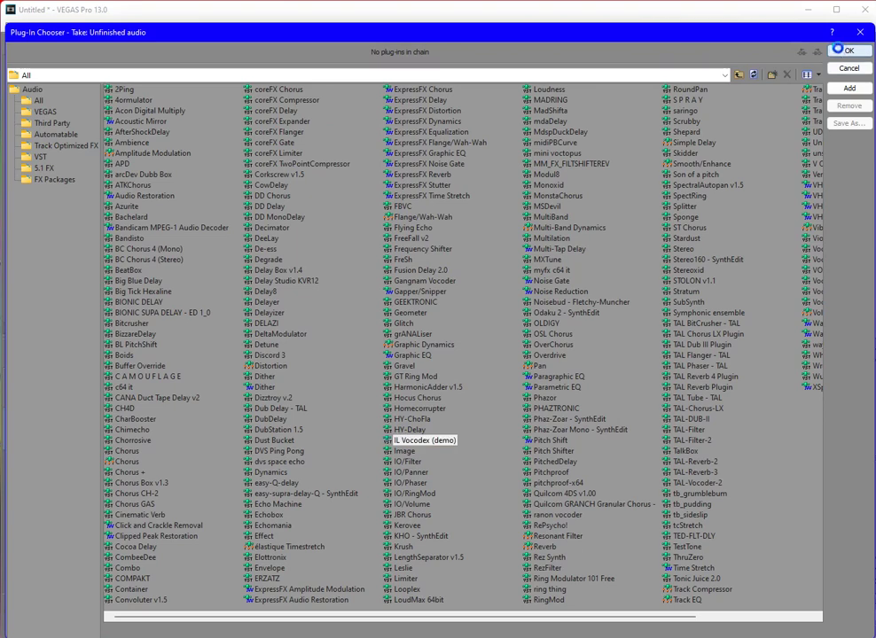
{"action": "left_click", "coordinate": [507, 148]}
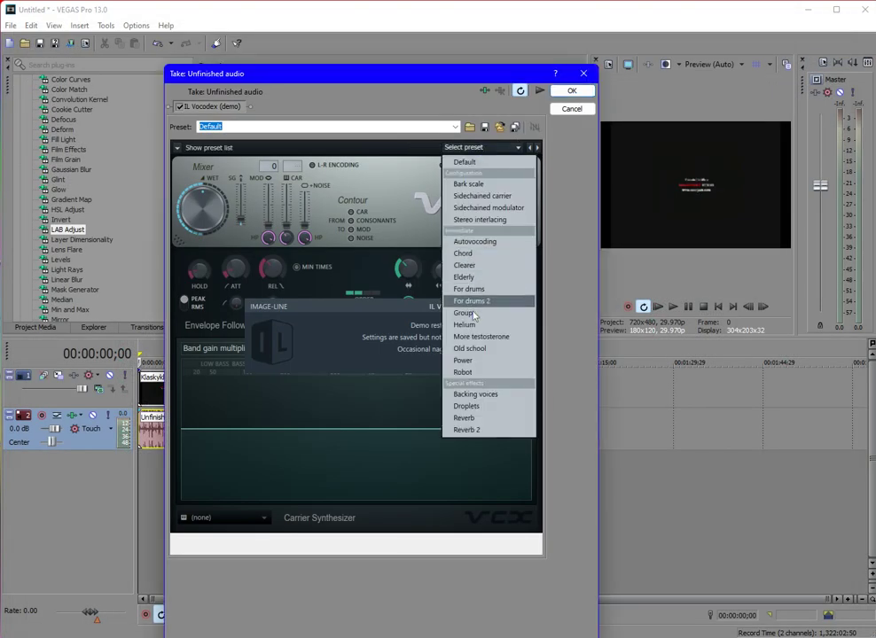
{"action": "left_click", "coordinate": [474, 348]}
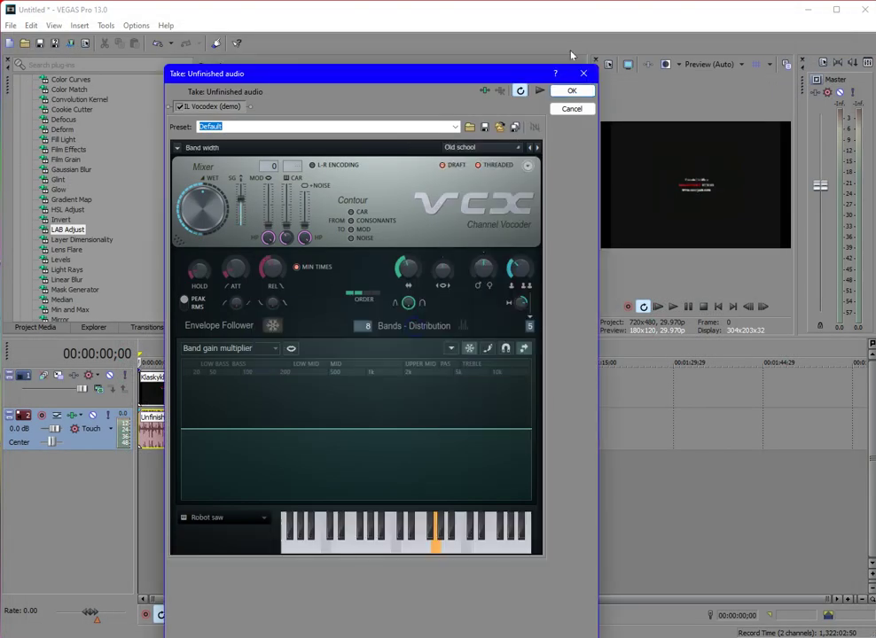
Render the Vocodex effect as Unfinished audio Take 2.wav in L:\My User Videos v2\ and play the result
{"action": "left_click", "coordinate": [541, 91]}
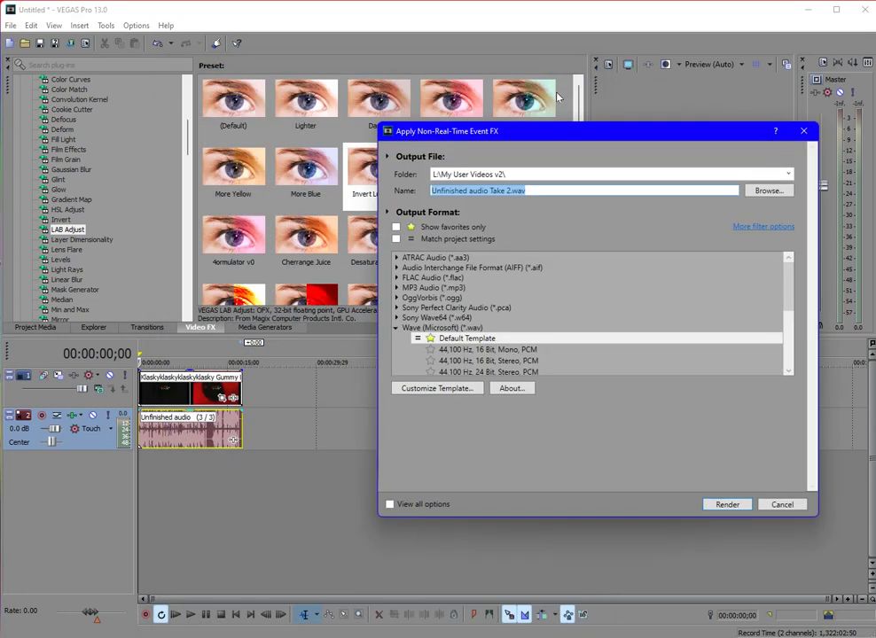
{"action": "key", "text": "Return"}
{"action": "key", "text": "space"}
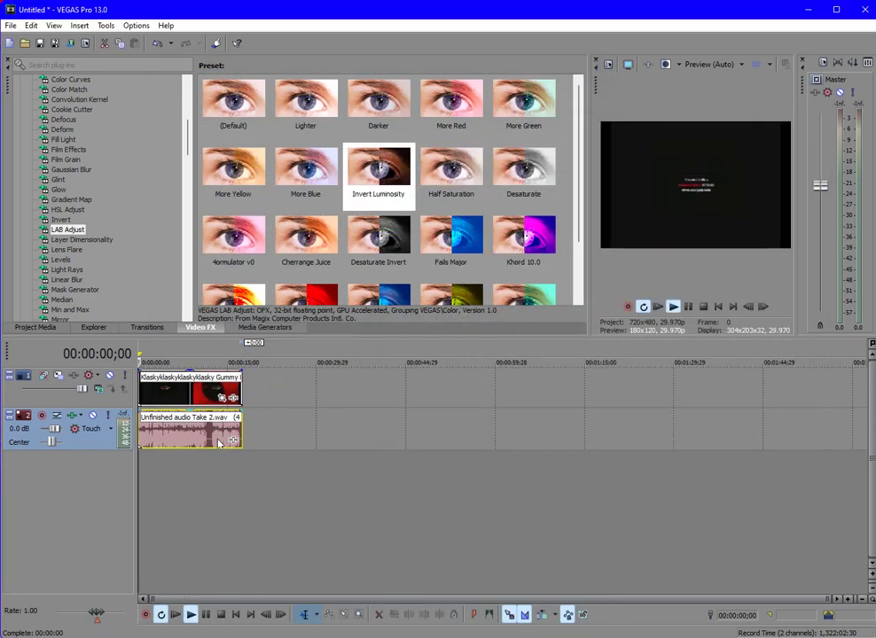
Change the pitch-shift method in the Unfinished audio Take 2 event's properties and lower the event's pitch to -6
{"action": "left_click", "coordinate": [187, 440]}
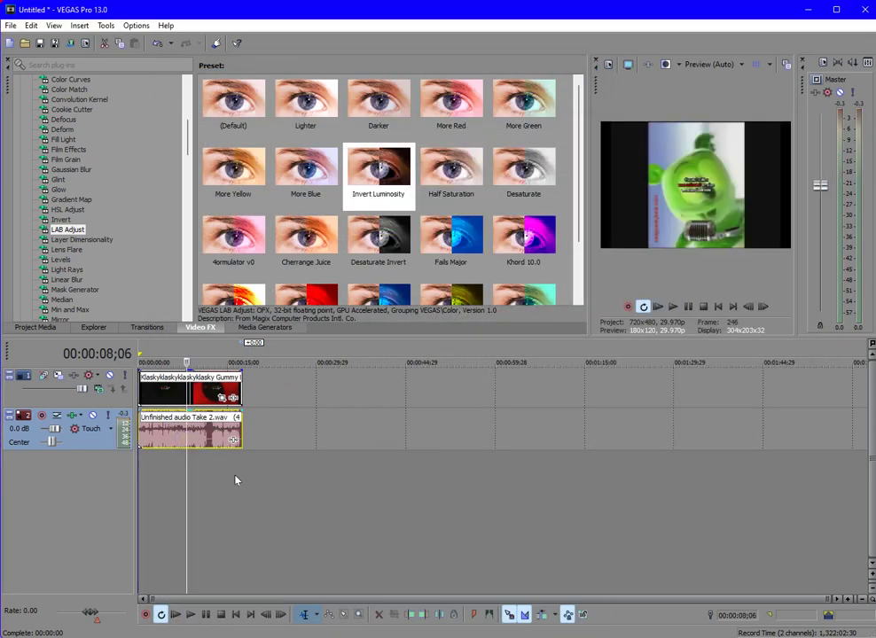
{"action": "right_click", "coordinate": [179, 453]}
{"action": "left_click", "coordinate": [187, 438]}
{"action": "left_click", "coordinate": [493, 263]}
{"action": "left_click", "coordinate": [477, 280]}
{"action": "left_click", "coordinate": [481, 450]}
Duplicate the Unfinished audio Take 2 track and lower the pitch of the event on track 2 to -16
{"action": "right_click", "coordinate": [266, 443]}
{"action": "left_click", "coordinate": [292, 332]}
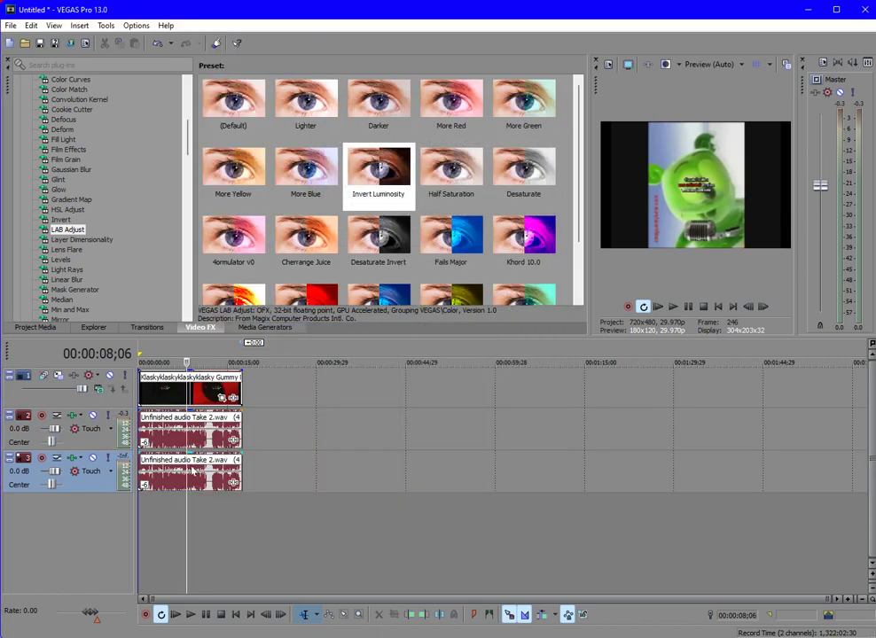
{"action": "left_click", "coordinate": [189, 440]}
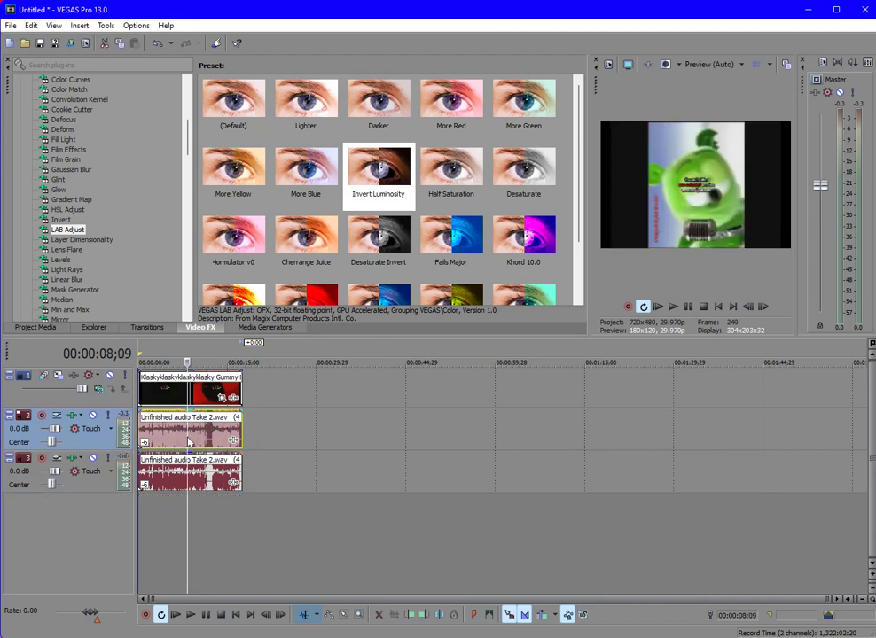
Raise the pitch of track 3's audio event to +3 and add a duplicate track with its event at +8
{"action": "left_click", "coordinate": [176, 487]}
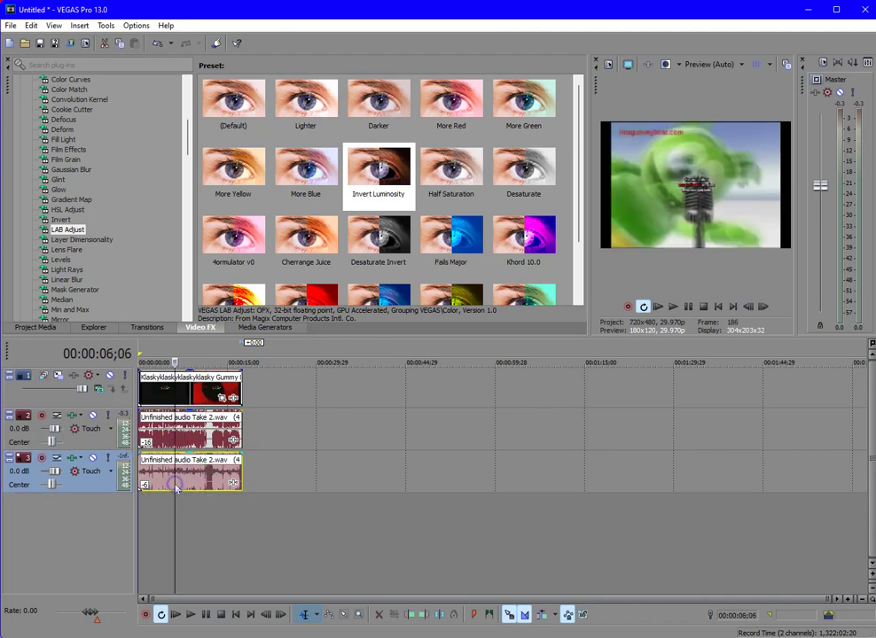
{"action": "right_click", "coordinate": [270, 487]}
{"action": "left_click", "coordinate": [297, 373]}
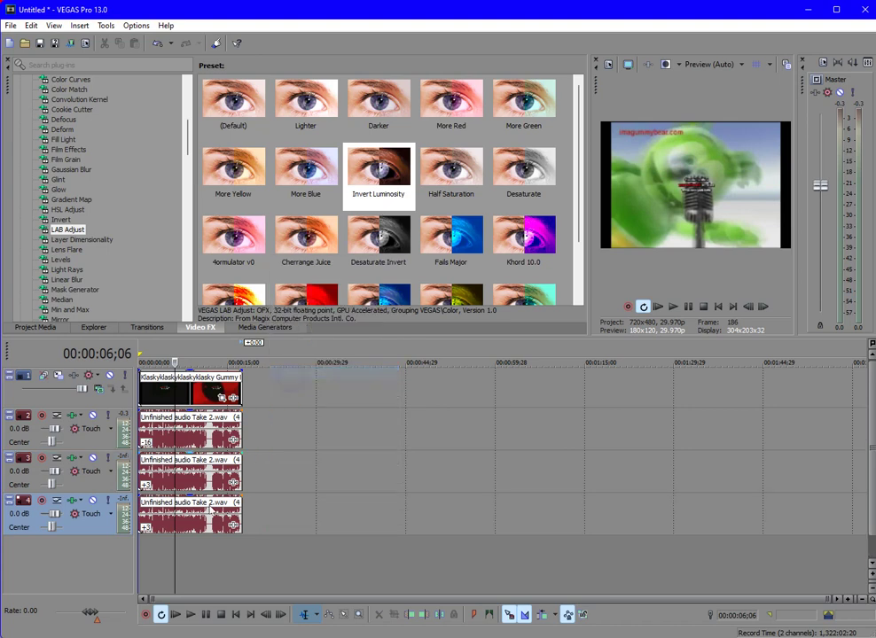
{"action": "key", "text": "equal"}
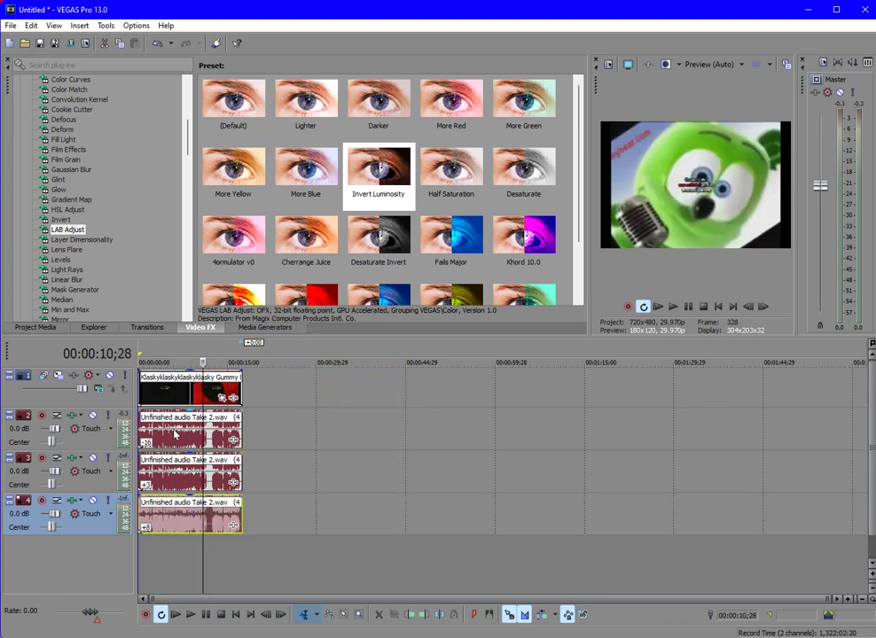
Raise the pitch of the audio events on tracks 2, 3 and 4 to +2, +21 and +24
{"action": "left_click", "coordinate": [172, 431]}
{"action": "left_click", "coordinate": [194, 519], "text": "shift"}
{"action": "key", "text": "equal"}
{"action": "key", "text": "equal"}
{"action": "key", "text": "equal"}
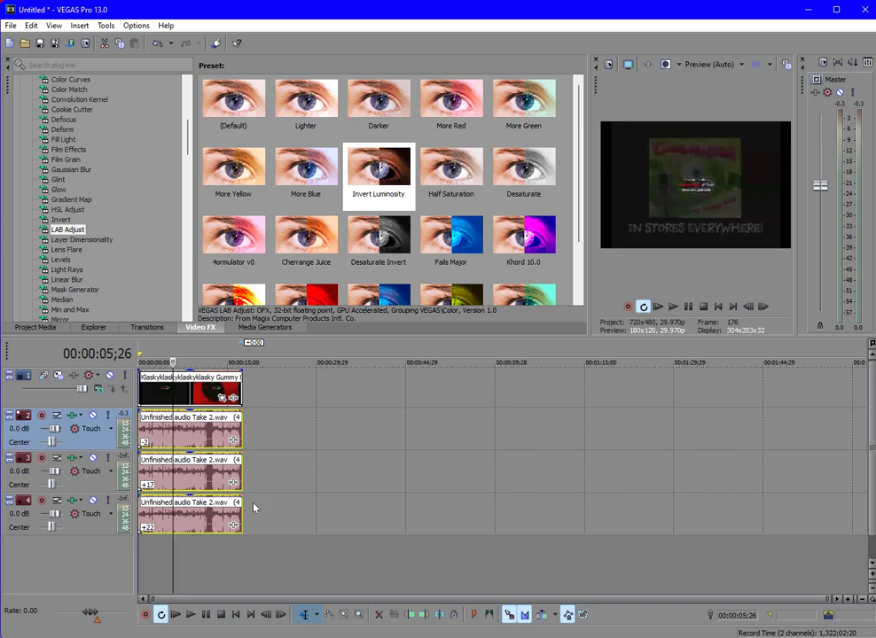
{"action": "left_click", "coordinate": [16, 519], "text": "shift"}
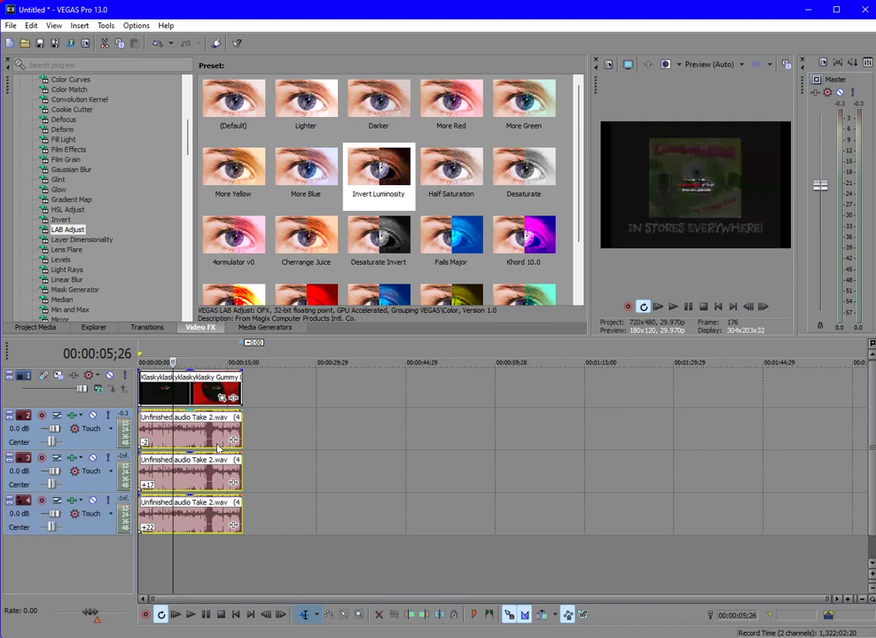
{"action": "left_click", "coordinate": [229, 517], "text": "ctrl"}
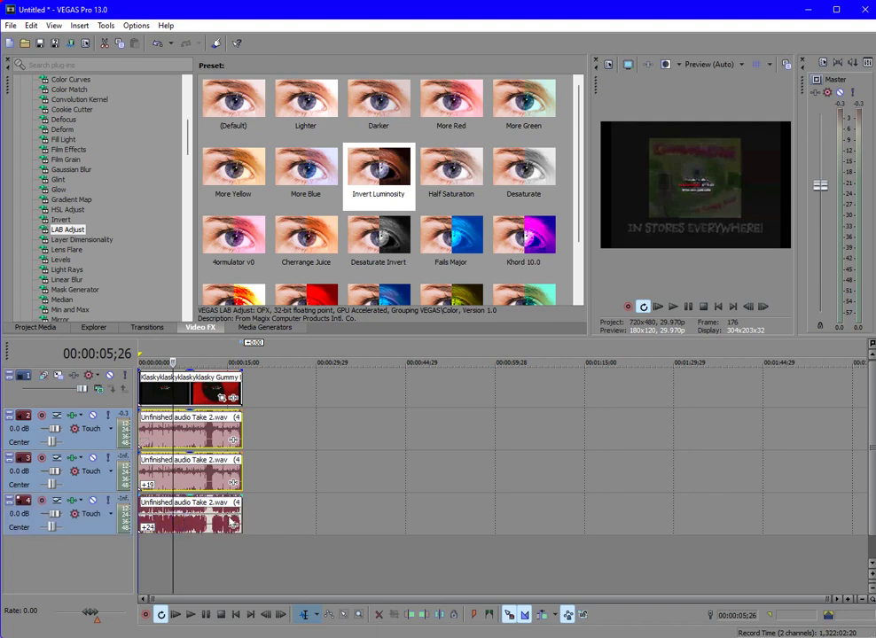
{"action": "key", "text": "equal"}
{"action": "key", "text": "equal"}
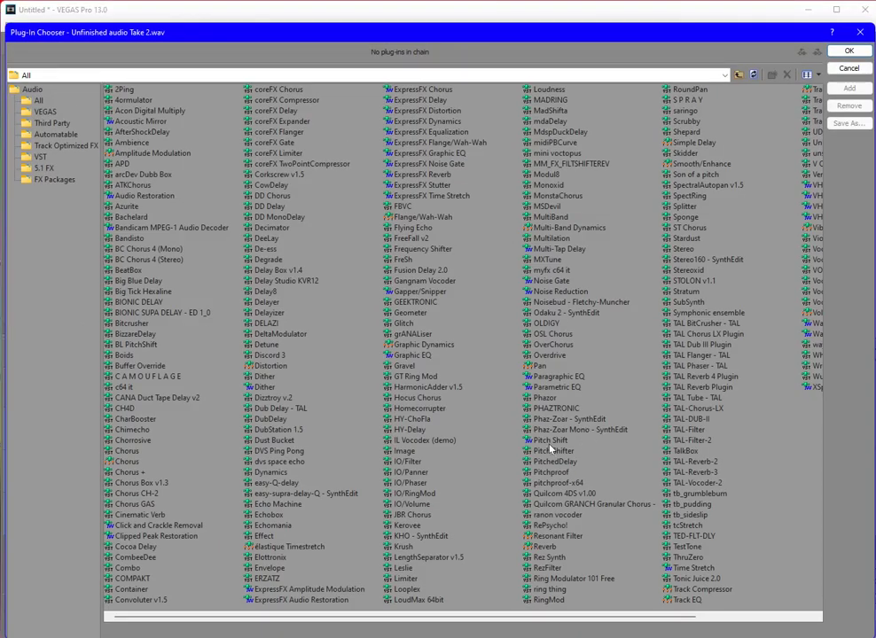
Add the Pitch Shift plug-in to track 4's audio event and move its effect window clear of the tracks
{"action": "left_click", "coordinate": [561, 437]}
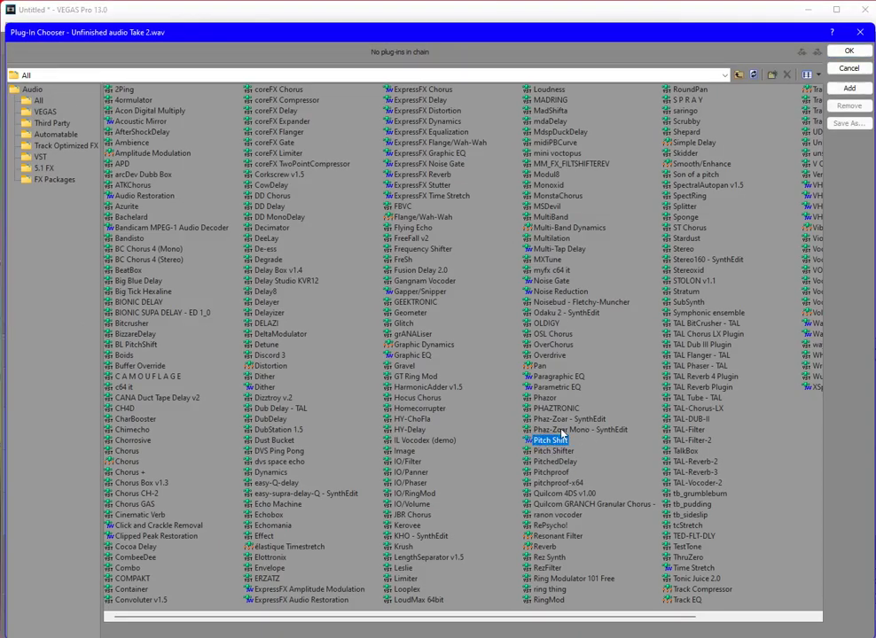
{"action": "left_click", "coordinate": [848, 52]}
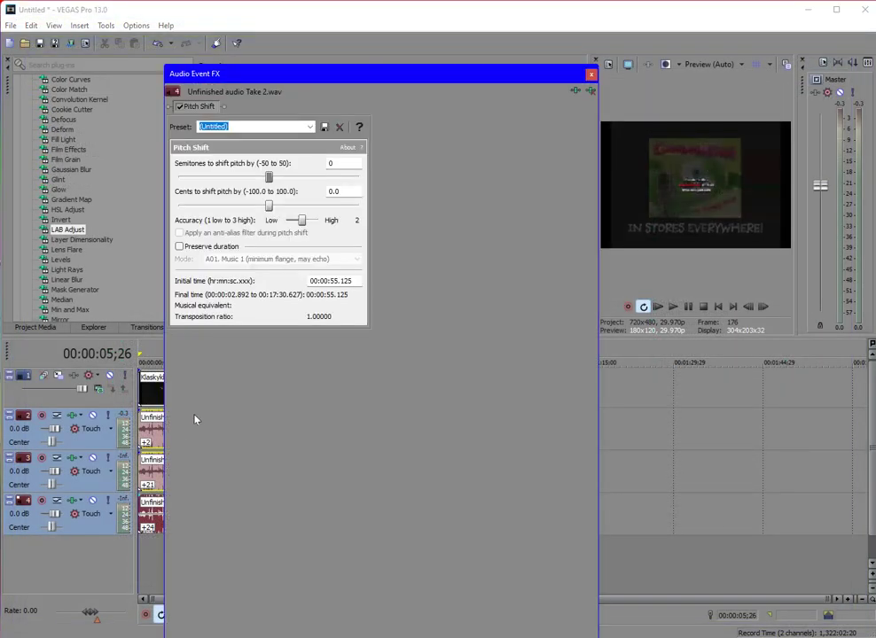
{"action": "left_click_drag", "start_coordinate": [429, 81], "coordinate": [557, 82]}
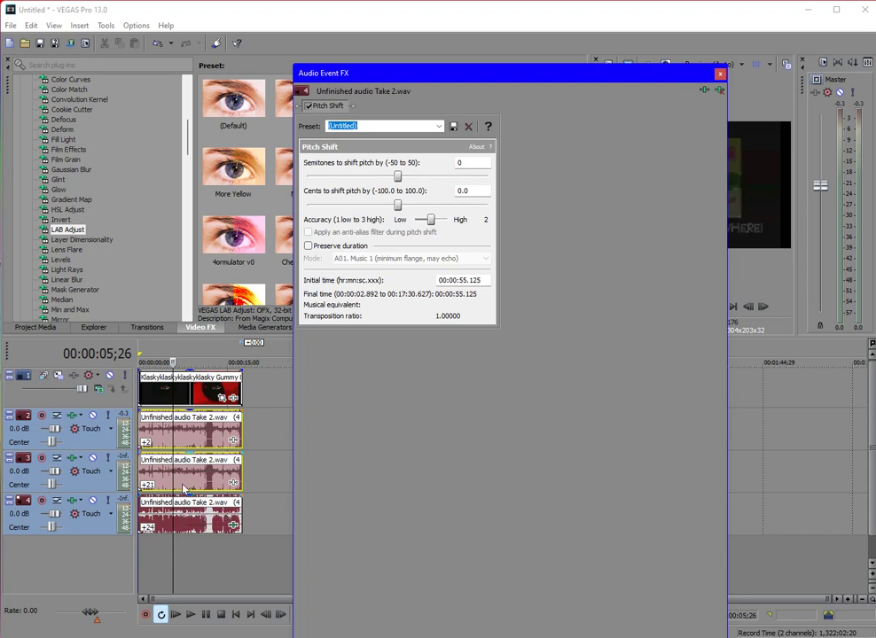
Try lowering the pitch of the audio events on tracks 2 and 3 by two semitones
{"action": "left_click", "coordinate": [182, 486]}
{"action": "left_click", "coordinate": [157, 442], "text": "ctrl"}
{"action": "key", "text": "minus"}
{"action": "key", "text": "minus"}
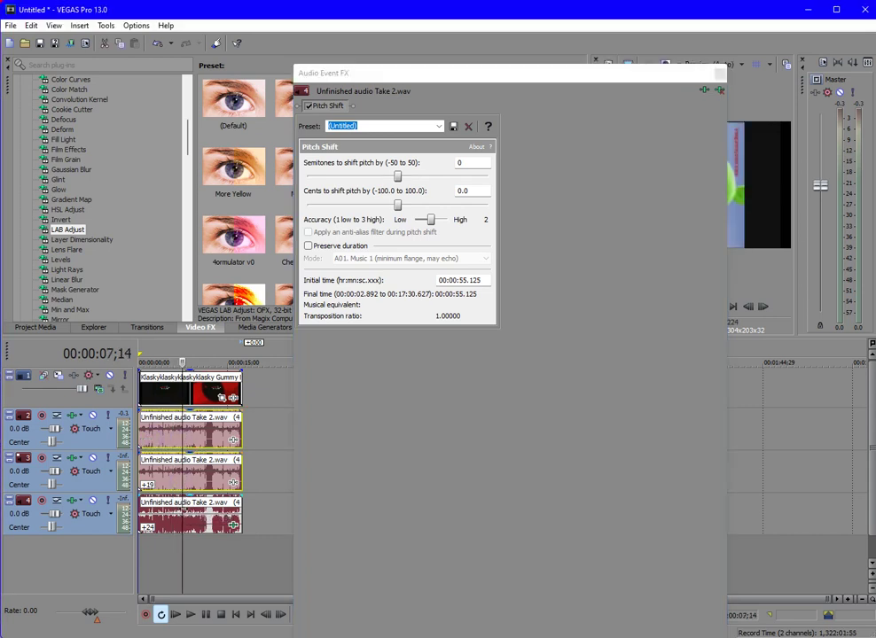
{"action": "left_click", "coordinate": [202, 523], "text": "ctrl"}
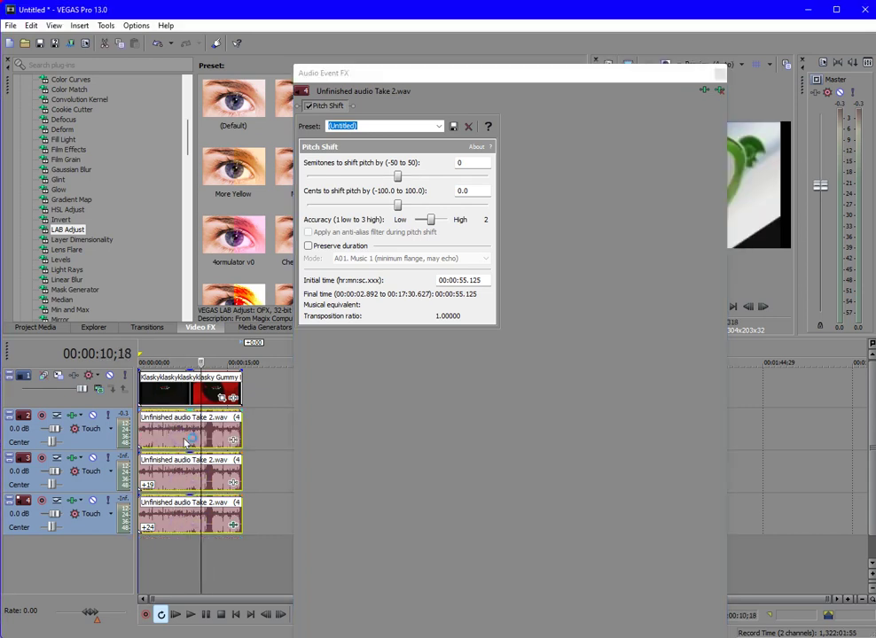
{"action": "key", "text": "KP_Subtract"}
{"action": "left_click", "coordinate": [149, 516], "text": "ctrl"}
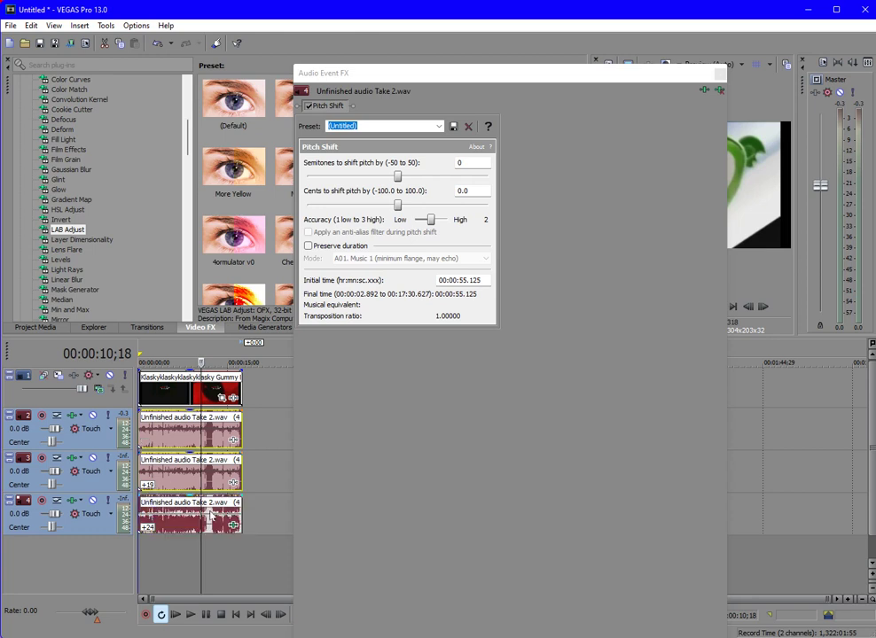
{"action": "left_click", "coordinate": [167, 404]}
Apply the A17 preset to track 4's Pitch Shift effect and set its shift to 2 semitones
{"action": "left_click", "coordinate": [462, 187]}
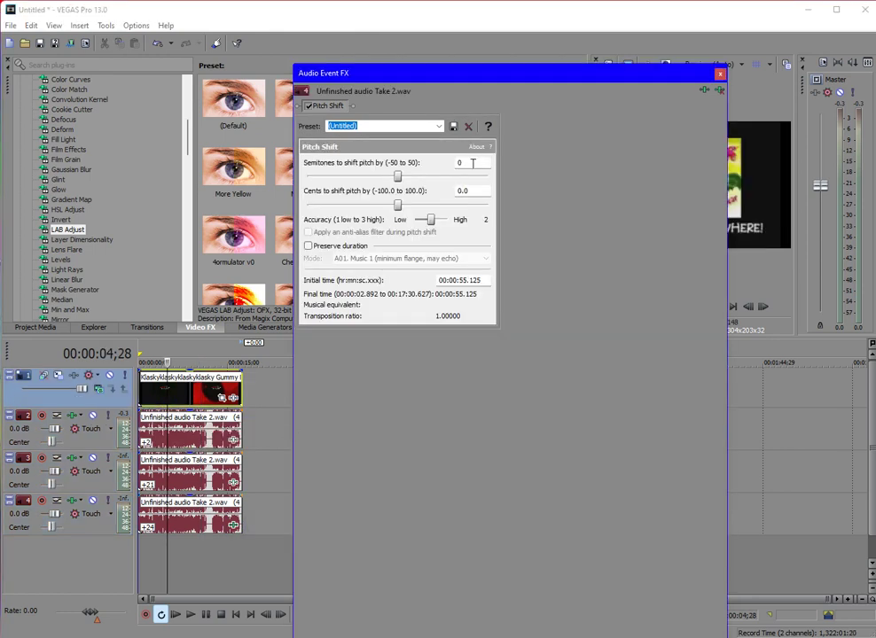
{"action": "left_click", "coordinate": [389, 126]}
{"action": "key", "text": "Down"}
{"action": "key", "text": "Down"}
{"action": "left_click_drag", "start_coordinate": [399, 177], "coordinate": [414, 176]}
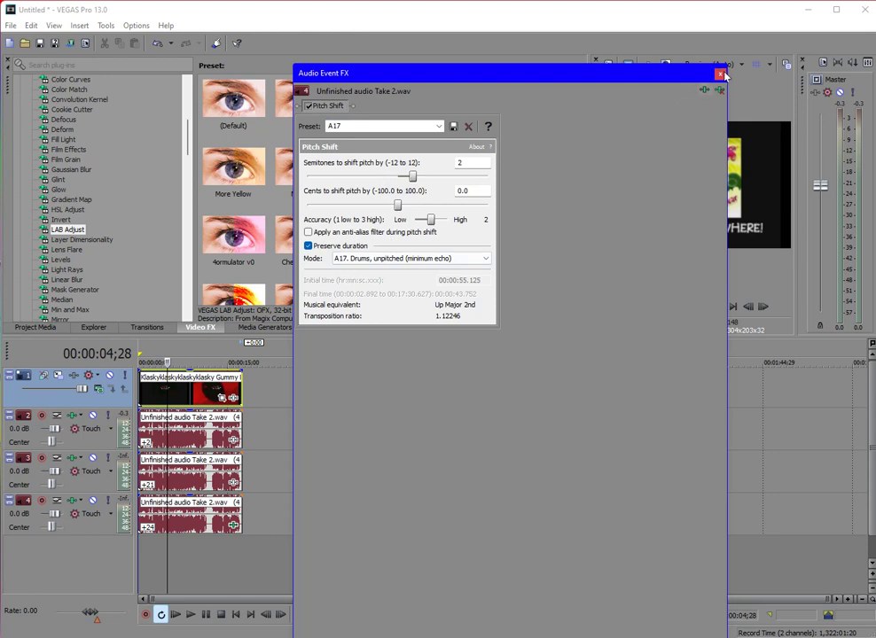
Duplicate audio tracks 2, 3 and 4 together
{"action": "left_click", "coordinate": [23, 511]}
{"action": "left_click", "coordinate": [25, 429], "text": "shift"}
{"action": "right_click", "coordinate": [256, 481]}
{"action": "left_click", "coordinate": [283, 372]}
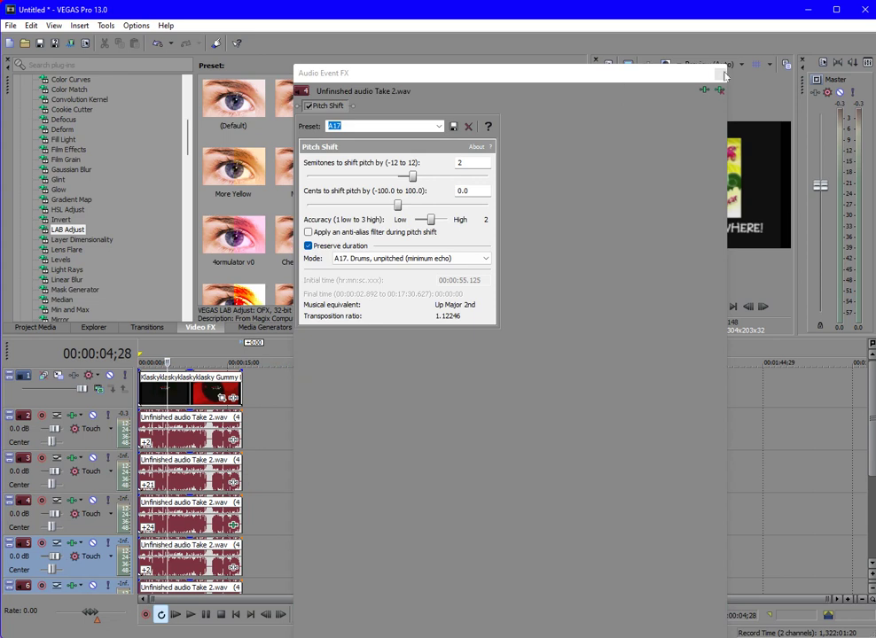
Raise the pitch of the events on tracks 5 and 6 to +5 and +24, and add Pitch Shift to track 6's event
{"action": "left_click_drag", "start_coordinate": [873, 445], "coordinate": [873, 517]}
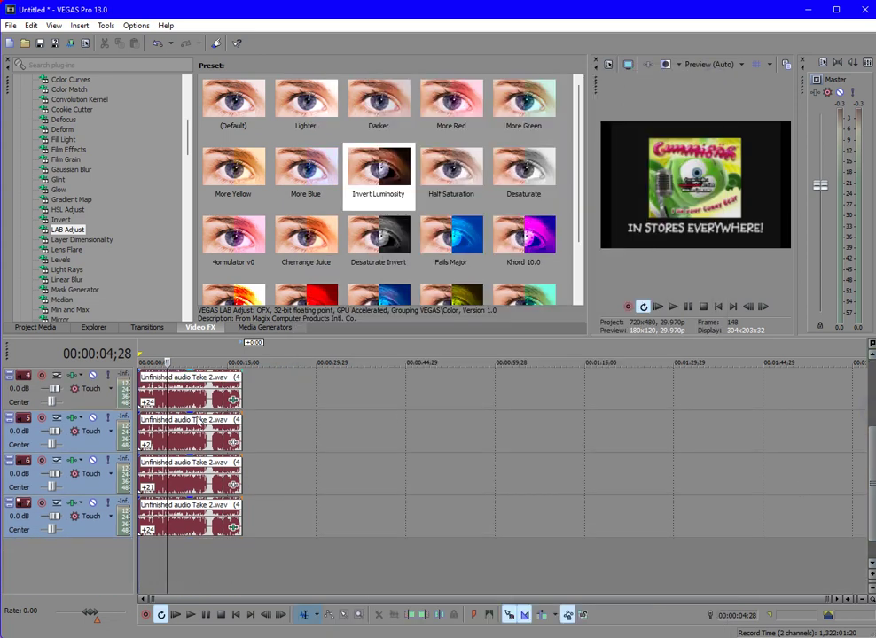
{"action": "left_click", "coordinate": [194, 437]}
{"action": "left_click", "coordinate": [185, 471], "text": "ctrl"}
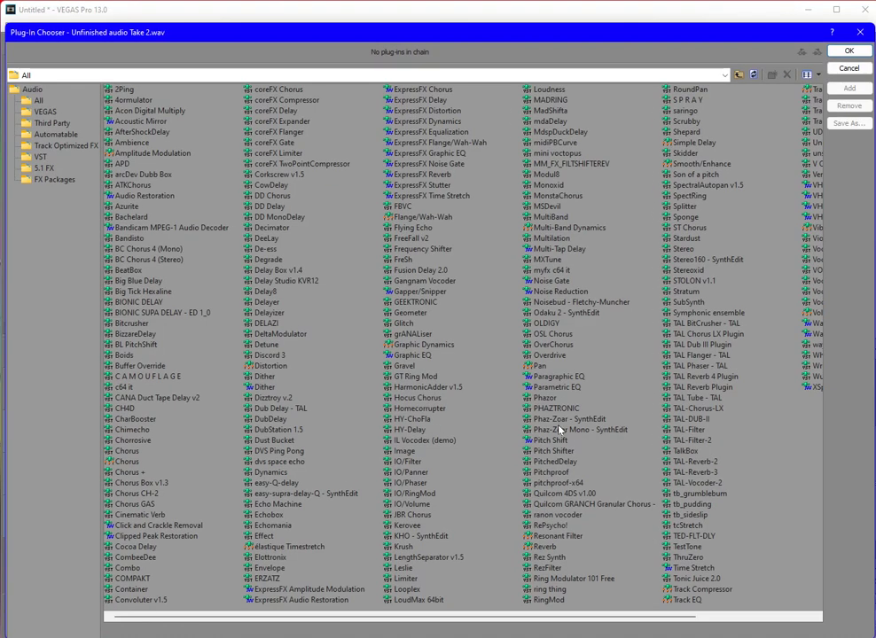
{"action": "left_click", "coordinate": [847, 51]}
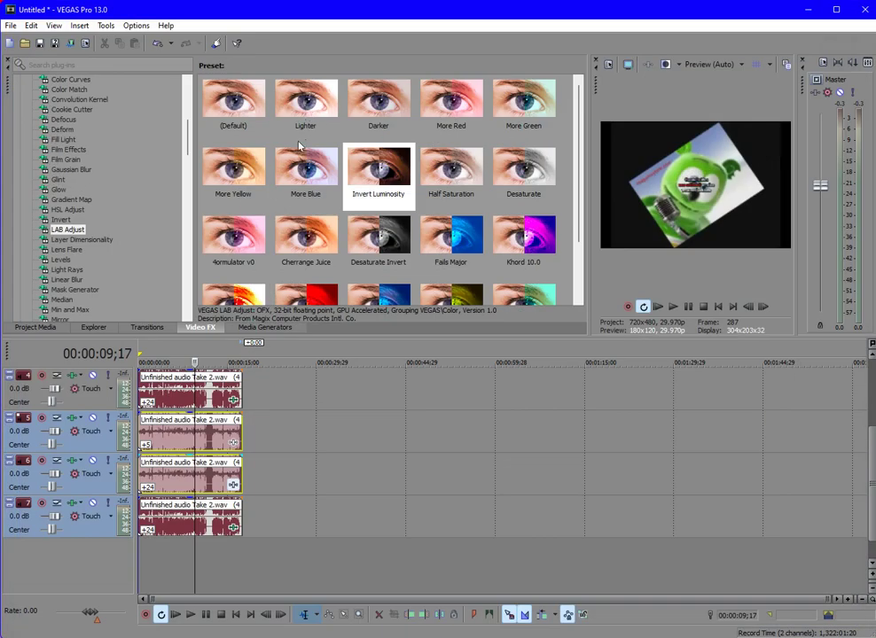
Choose a preset for track 6's Pitch Shift effect, raise its semitone shift and close the effect window
{"action": "key", "text": "Down"}
{"action": "key", "text": "Down"}
{"action": "key", "text": "Down"}
{"action": "left_click", "coordinate": [397, 176]}
{"action": "key", "text": "Right"}
{"action": "key", "text": "Right"}
{"action": "key", "text": "Right"}
{"action": "key", "text": "Right"}
{"action": "left_click", "coordinate": [718, 71]}
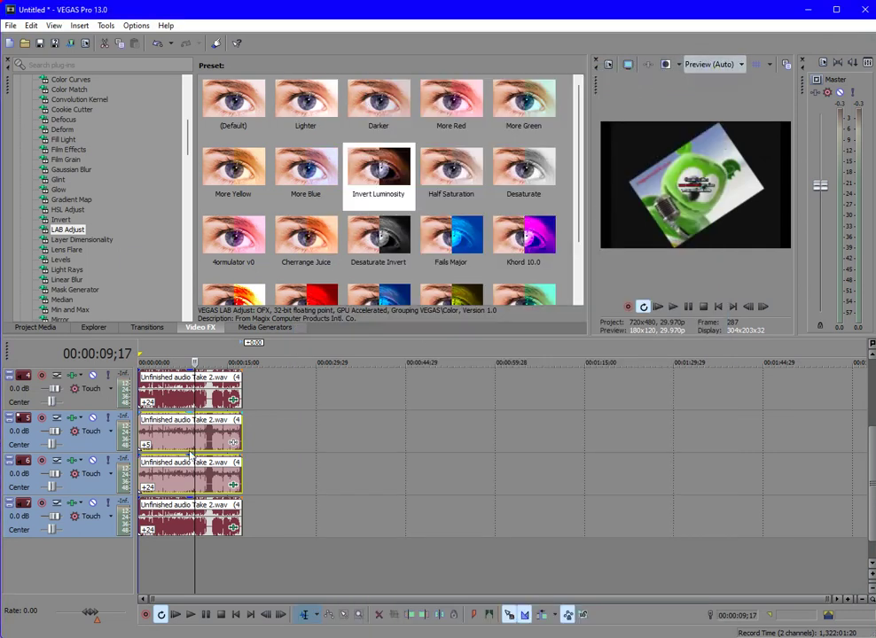
Set the Pitch Shift effect on track 7's audio event to 10 semitones
{"action": "left_click", "coordinate": [234, 527]}
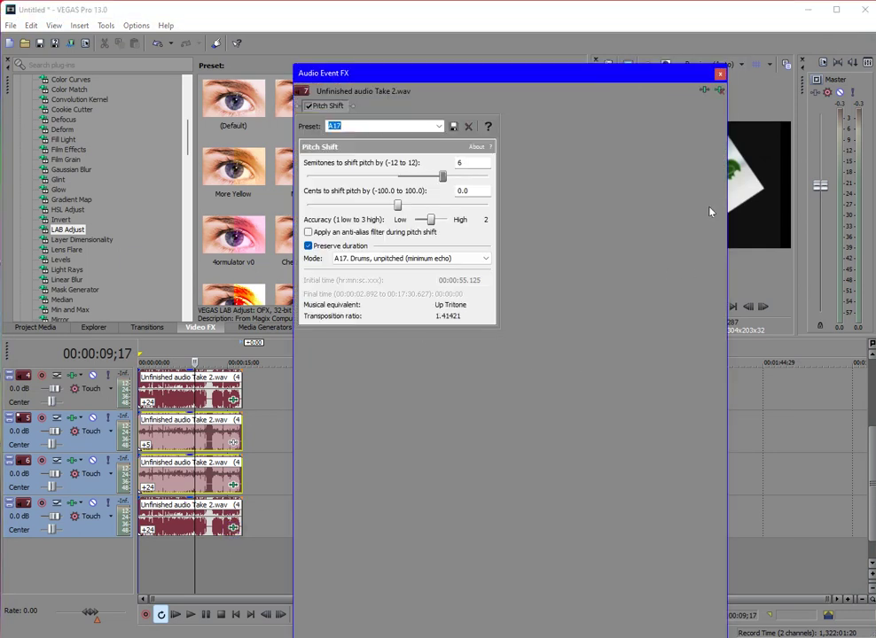
{"action": "key", "text": "Right"}
{"action": "left_click_drag", "start_coordinate": [702, 81], "coordinate": [598, 66]}
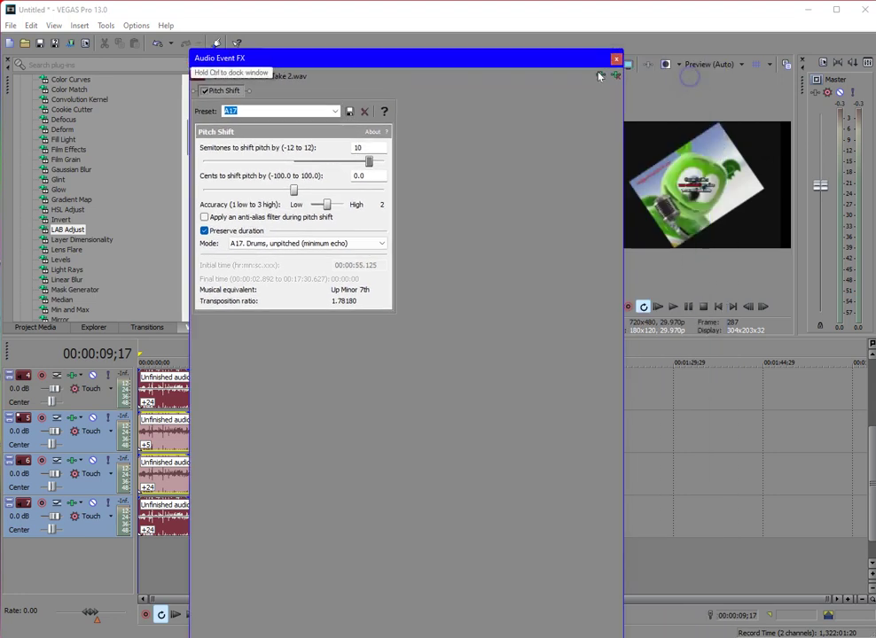
Play the layered audio from the start of the project, then stop playback
{"action": "left_click", "coordinate": [718, 306]}
{"action": "key", "text": "space"}
{"action": "left_click", "coordinate": [620, 61]}
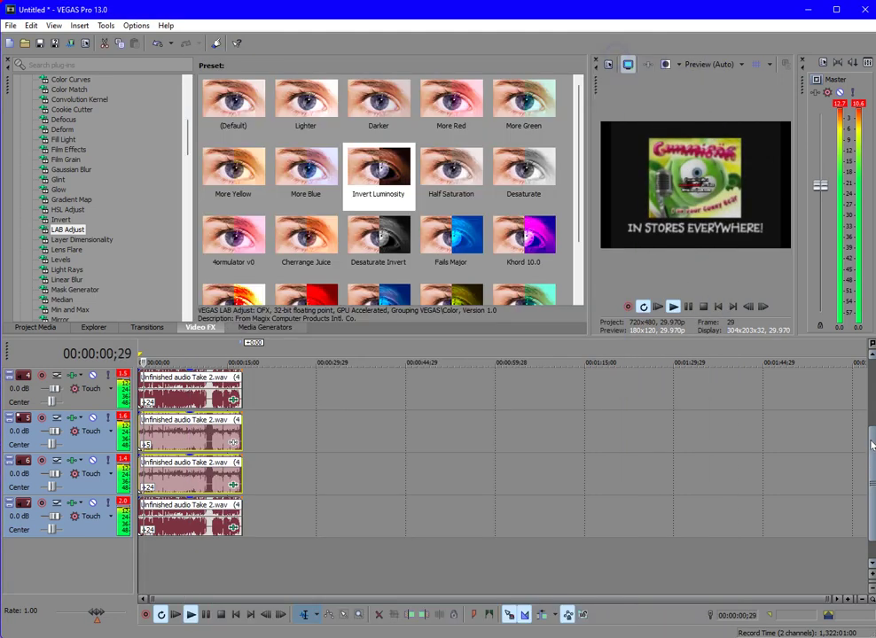
{"action": "left_click_drag", "start_coordinate": [871, 446], "coordinate": [815, 362]}
{"action": "key", "text": "space"}
Apply the HSL Adjust effect with the Invert Color preset to the Gummy Bear video event
{"action": "left_click", "coordinate": [185, 394]}
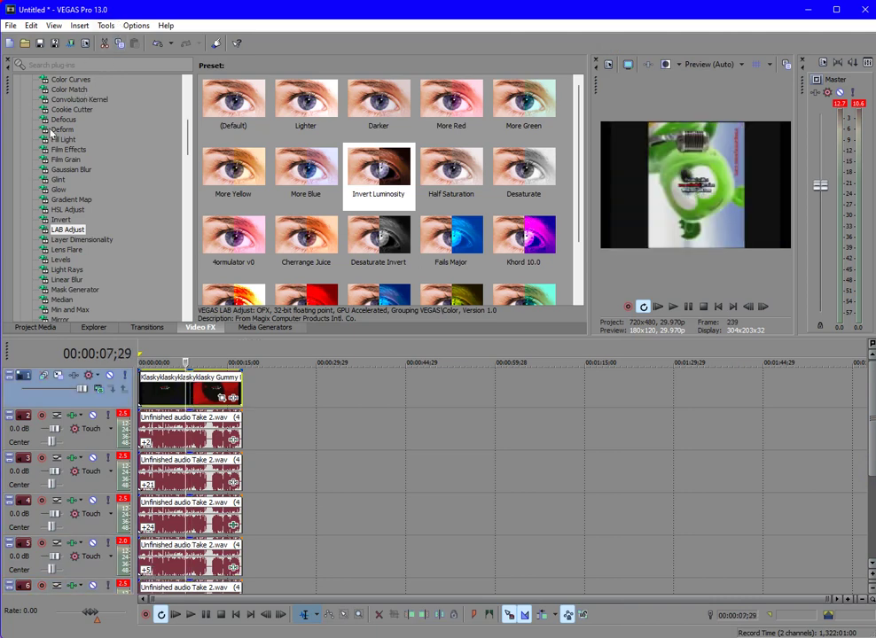
{"action": "left_click", "coordinate": [84, 210]}
{"action": "left_click_drag", "start_coordinate": [379, 101], "coordinate": [220, 393]}
Add a Swirl effect and a Mirror effect with the Reflect Right preset to the video event
{"action": "scroll", "coordinate": [80, 119], "scroll_direction": "down", "scroll_amount": 8}
{"action": "left_click", "coordinate": [53, 259]}
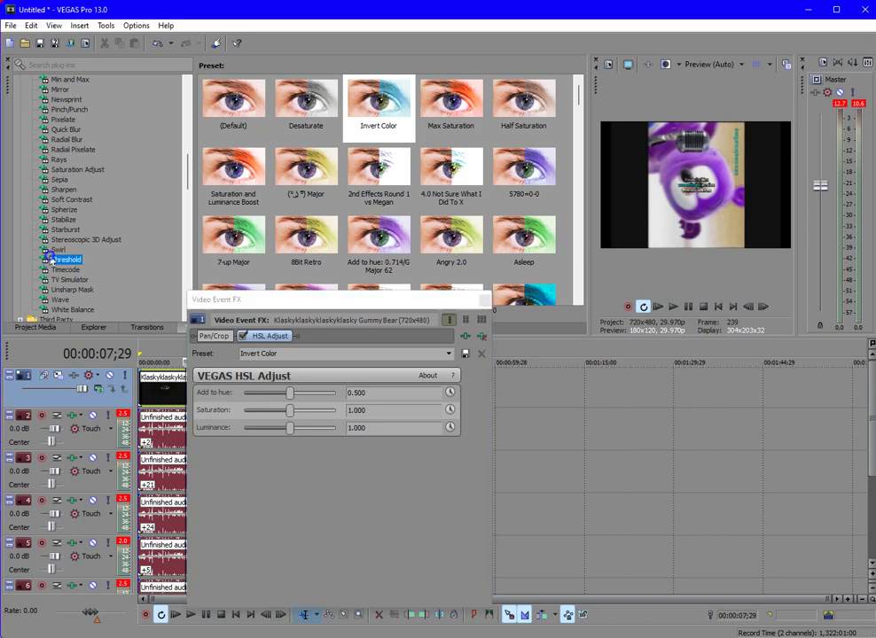
{"action": "left_click", "coordinate": [57, 250]}
{"action": "left_click_drag", "start_coordinate": [447, 170], "coordinate": [164, 391]}
{"action": "left_click", "coordinate": [59, 91]}
{"action": "left_click_drag", "start_coordinate": [517, 111], "coordinate": [165, 391]}
Add the TV Simulator effect with the Line Sync: 0.3720 preset to the video event's effect chain
{"action": "scroll", "coordinate": [93, 208], "scroll_direction": "up", "scroll_amount": 8}
{"action": "left_click", "coordinate": [57, 228]}
{"action": "left_click", "coordinate": [61, 219]}
{"action": "scroll", "coordinate": [70, 266], "scroll_direction": "down", "scroll_amount": 9}
{"action": "scroll", "coordinate": [71, 285], "scroll_direction": "up", "scroll_amount": 5}
{"action": "scroll", "coordinate": [70, 284], "scroll_direction": "down", "scroll_amount": 8}
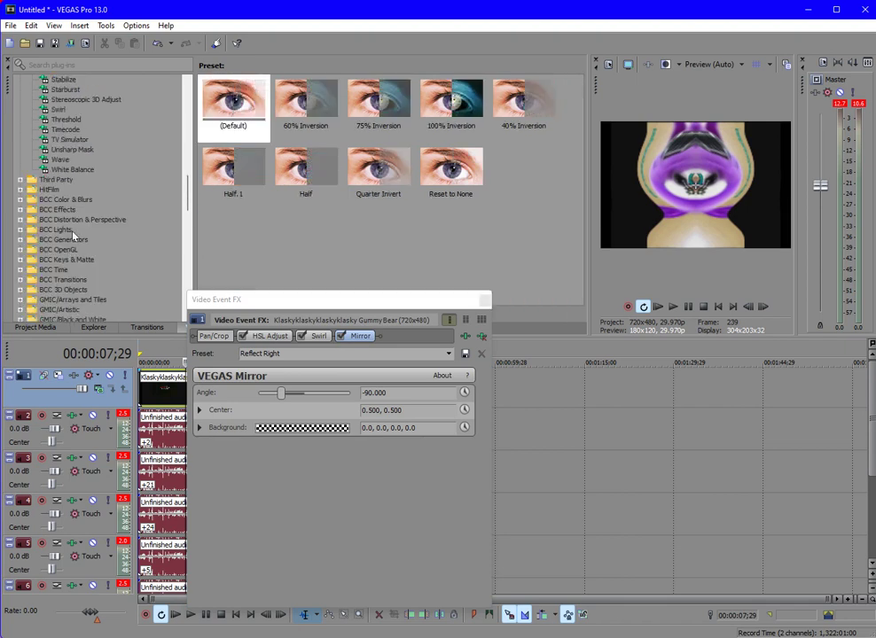
{"action": "left_click", "coordinate": [71, 139]}
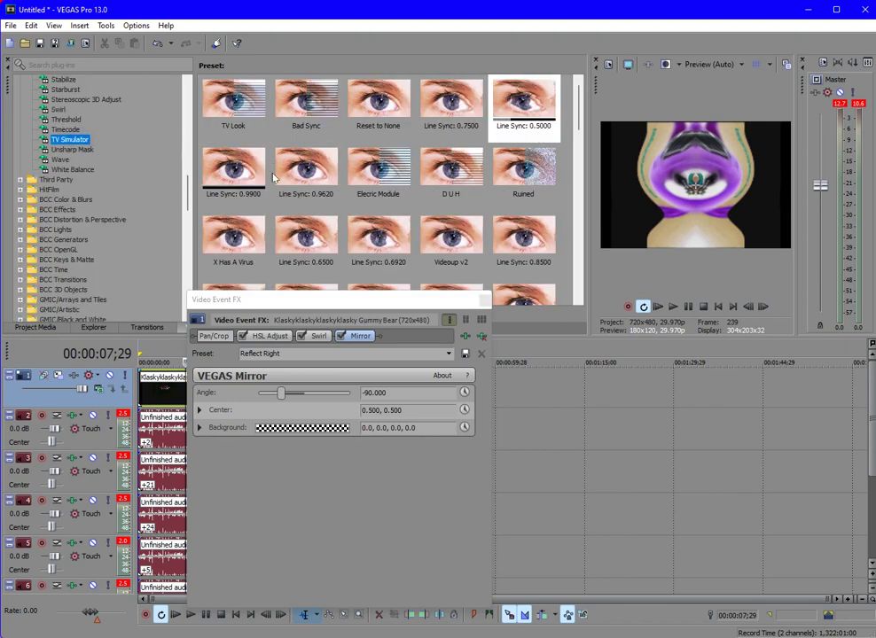
{"action": "scroll", "coordinate": [426, 237], "scroll_direction": "down", "scroll_amount": 1}
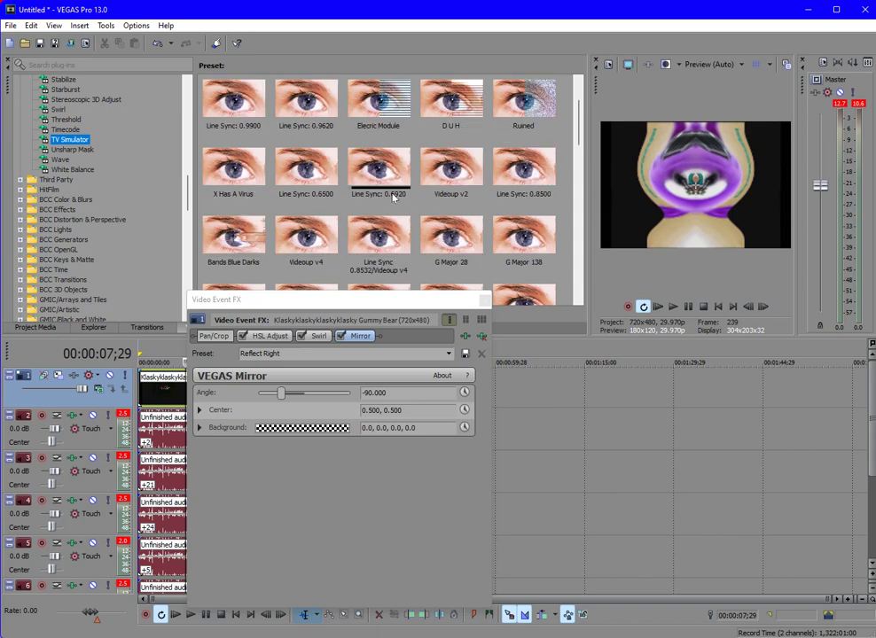
{"action": "scroll", "coordinate": [379, 194], "scroll_direction": "up", "scroll_amount": 1}
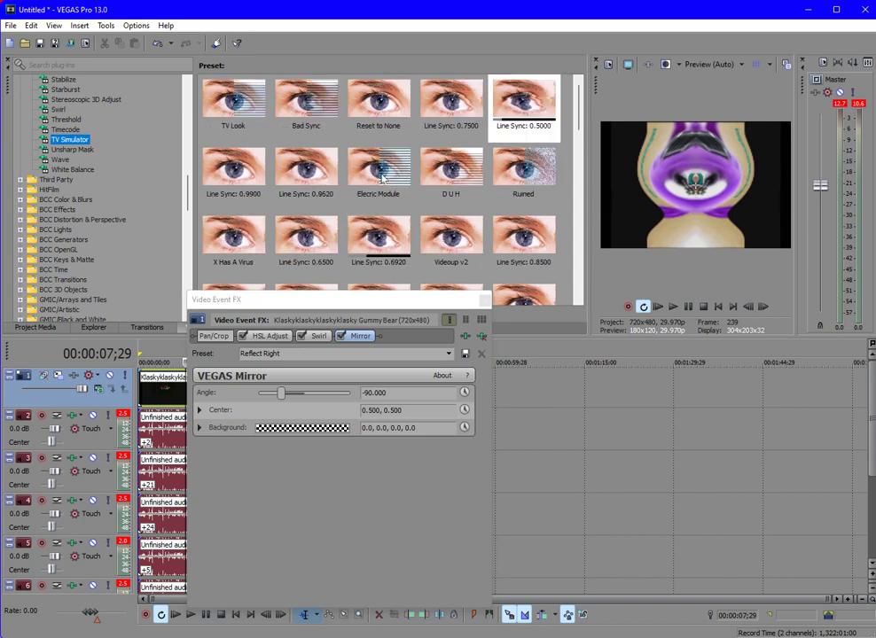
{"action": "scroll", "coordinate": [257, 208], "scroll_direction": "down", "scroll_amount": 1}
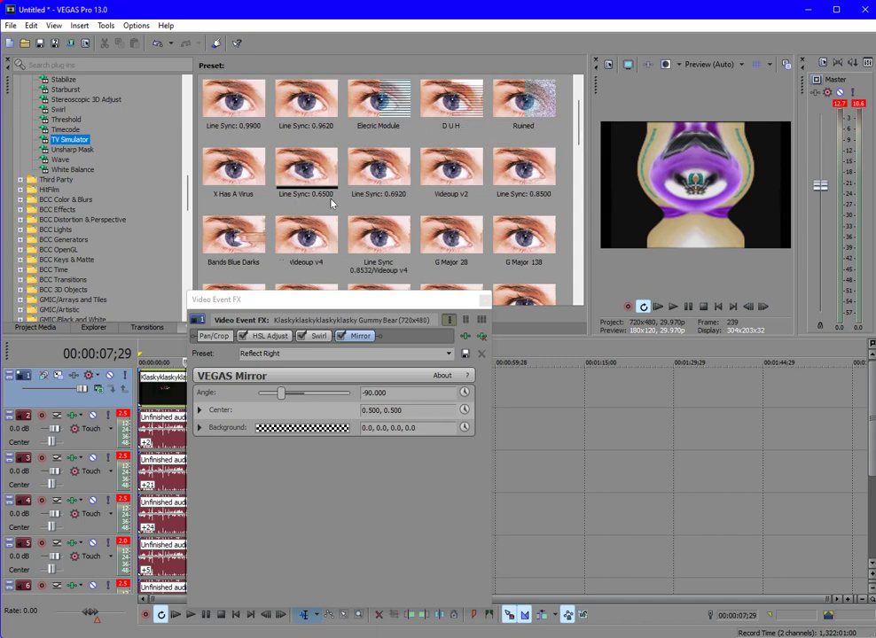
{"action": "scroll", "coordinate": [409, 232], "scroll_direction": "down", "scroll_amount": 1}
{"action": "scroll", "coordinate": [406, 232], "scroll_direction": "down", "scroll_amount": 2}
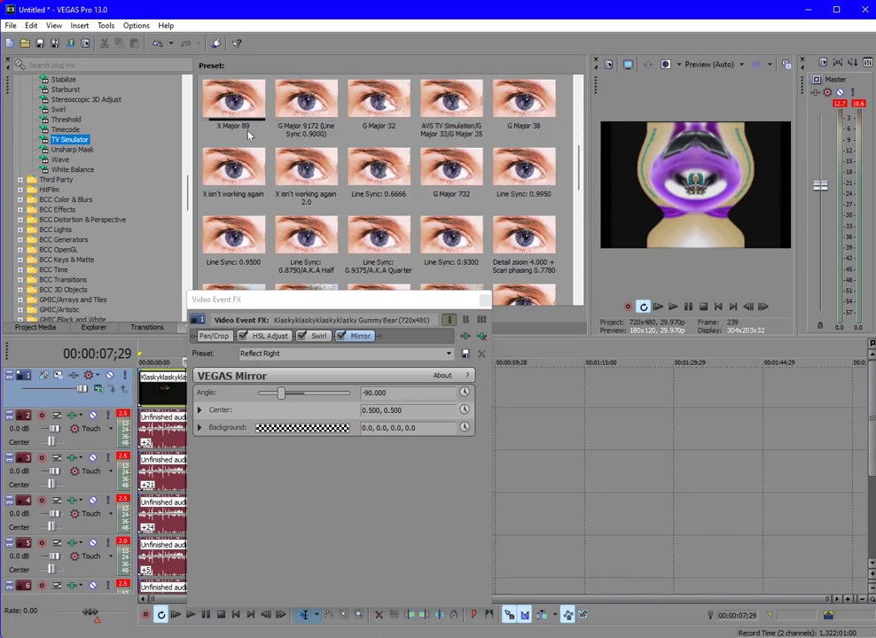
{"action": "scroll", "coordinate": [298, 168], "scroll_direction": "down", "scroll_amount": 3}
{"action": "scroll", "coordinate": [268, 141], "scroll_direction": "up", "scroll_amount": 2}
{"action": "left_click_drag", "start_coordinate": [378, 170], "coordinate": [410, 343]}
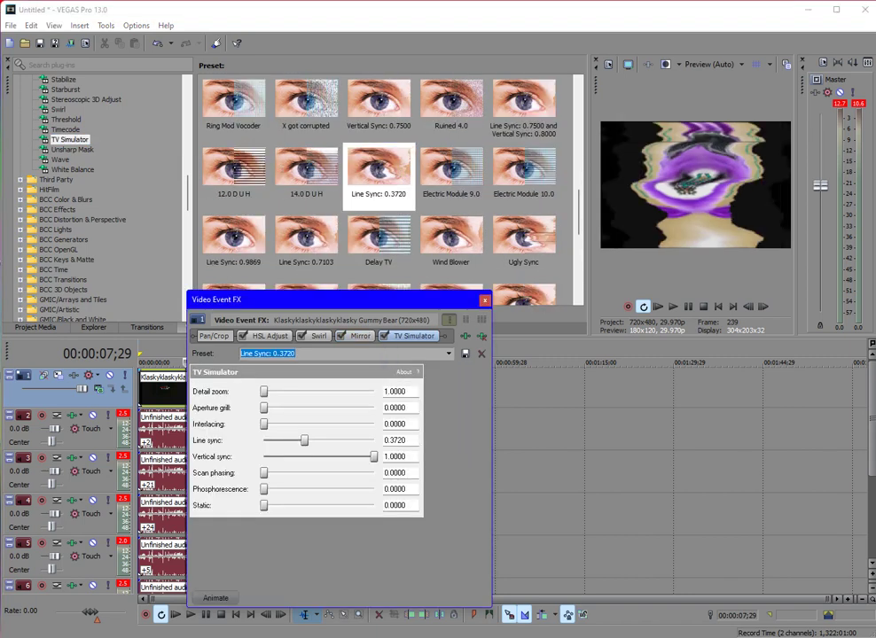
Switch the TV Simulator effect to the Y Major preset and close the video effects window
{"action": "type", "text": "y major"}
{"action": "key", "text": "Return"}
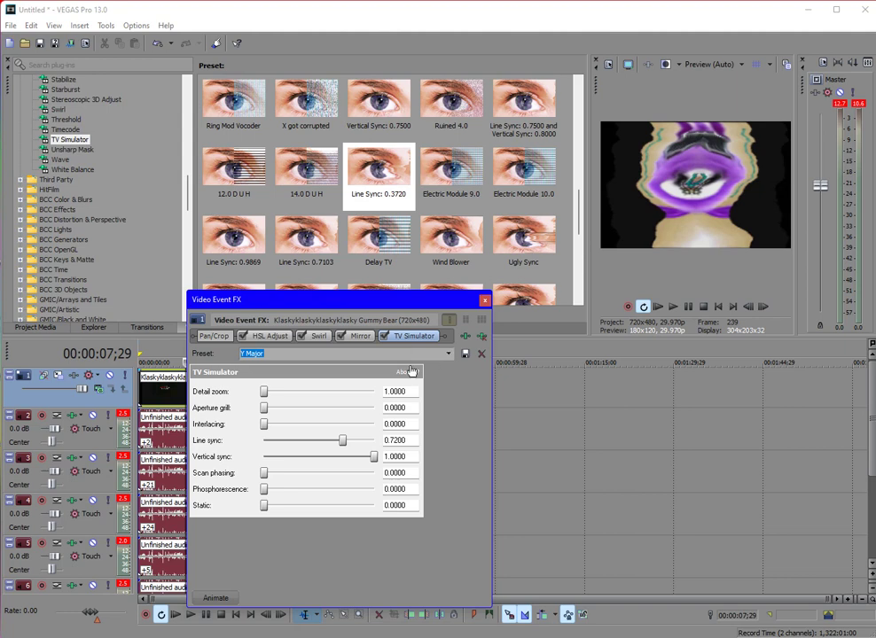
{"action": "left_click", "coordinate": [447, 354]}
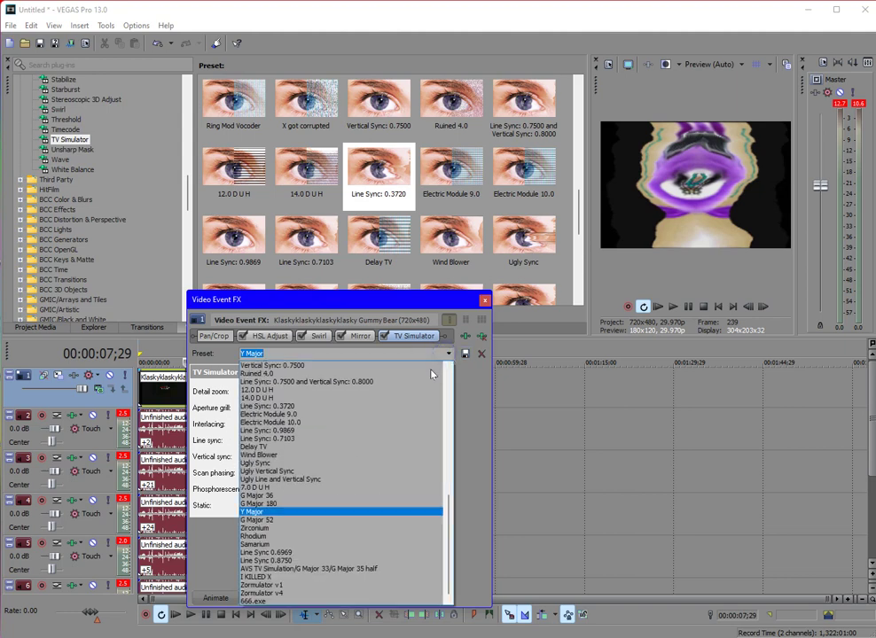
{"action": "left_click", "coordinate": [477, 464]}
{"action": "left_click", "coordinate": [484, 299]}
Add a second Mirror effect with the Reflect Left preset to the video event
{"action": "scroll", "coordinate": [301, 177], "scroll_direction": "down", "scroll_amount": 3}
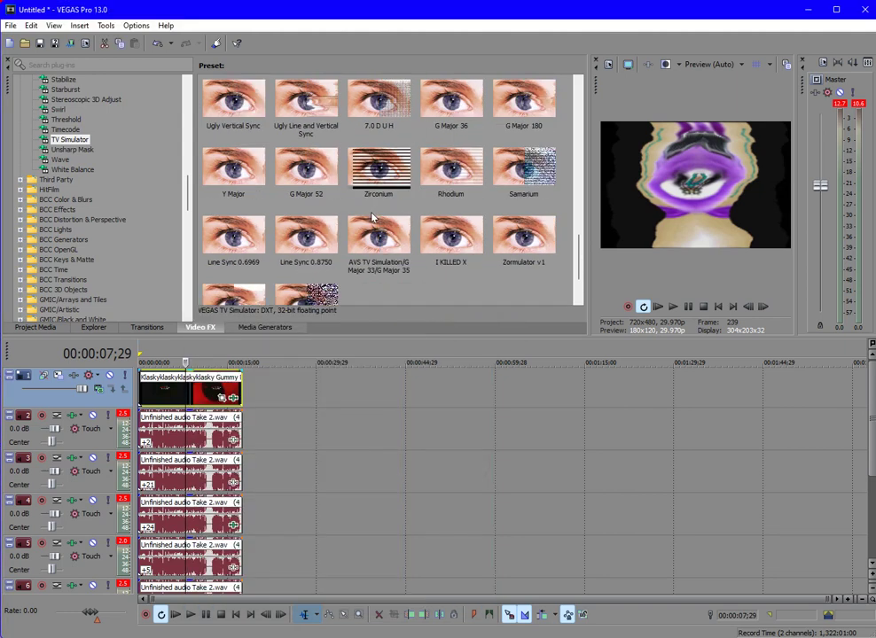
{"action": "scroll", "coordinate": [62, 209], "scroll_direction": "up", "scroll_amount": 12}
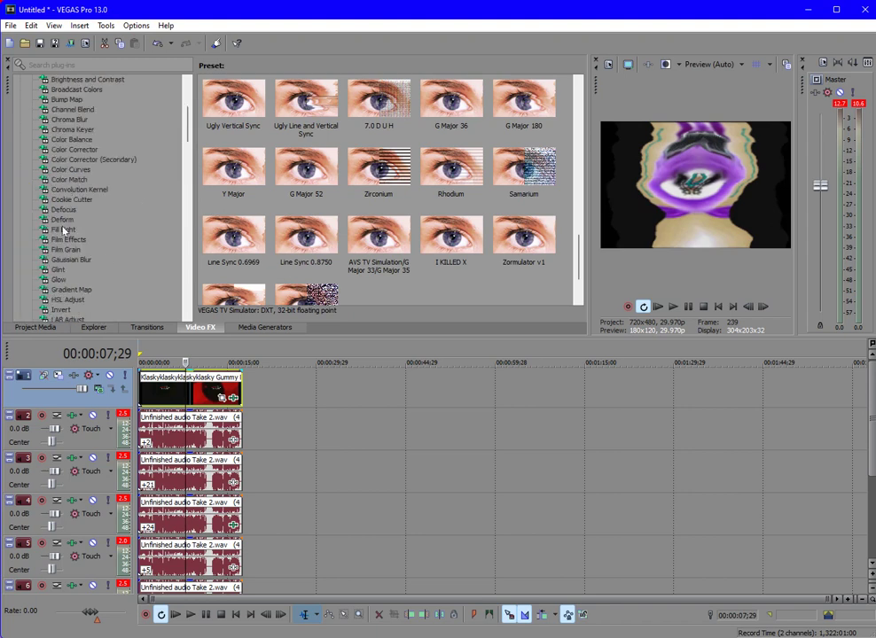
{"action": "scroll", "coordinate": [56, 171], "scroll_direction": "down", "scroll_amount": 8}
{"action": "left_click_drag", "start_coordinate": [451, 99], "coordinate": [184, 387]}
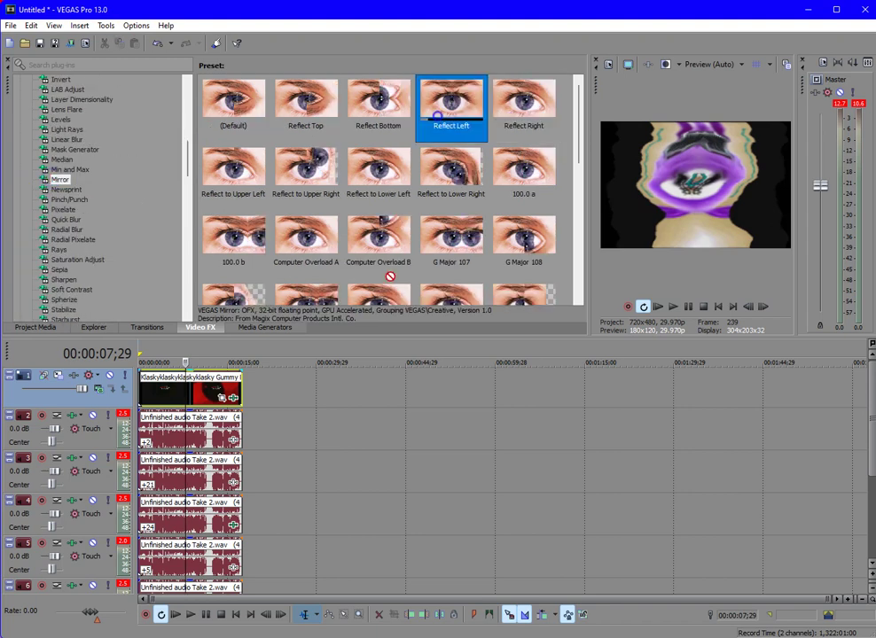
{"action": "left_click_drag", "start_coordinate": [359, 132], "coordinate": [359, 240]}
{"action": "left_click_drag", "start_coordinate": [170, 385], "coordinate": [170, 386]}
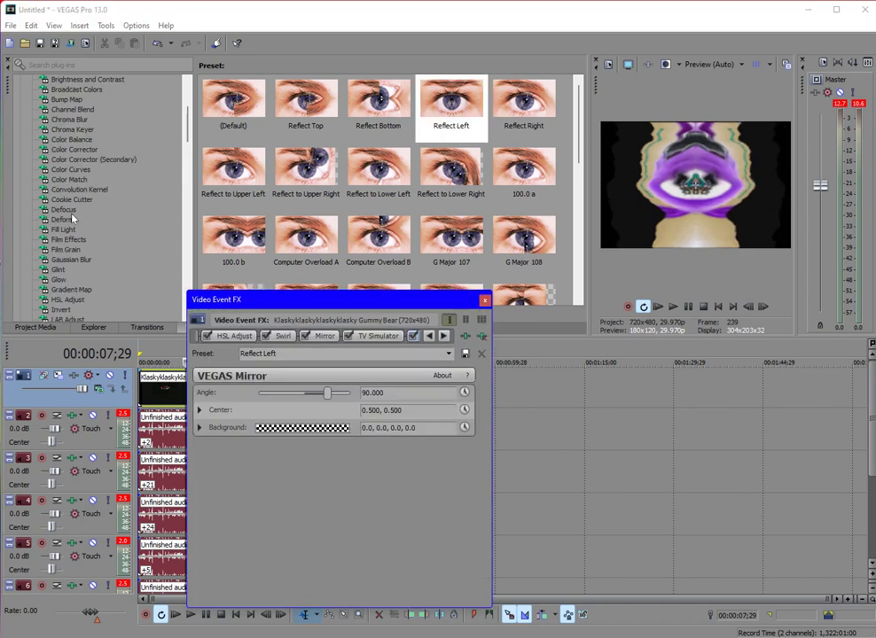
Add another HSL Adjust effect with the Invert Color preset to the video event's effect chain
{"action": "left_click", "coordinate": [60, 310]}
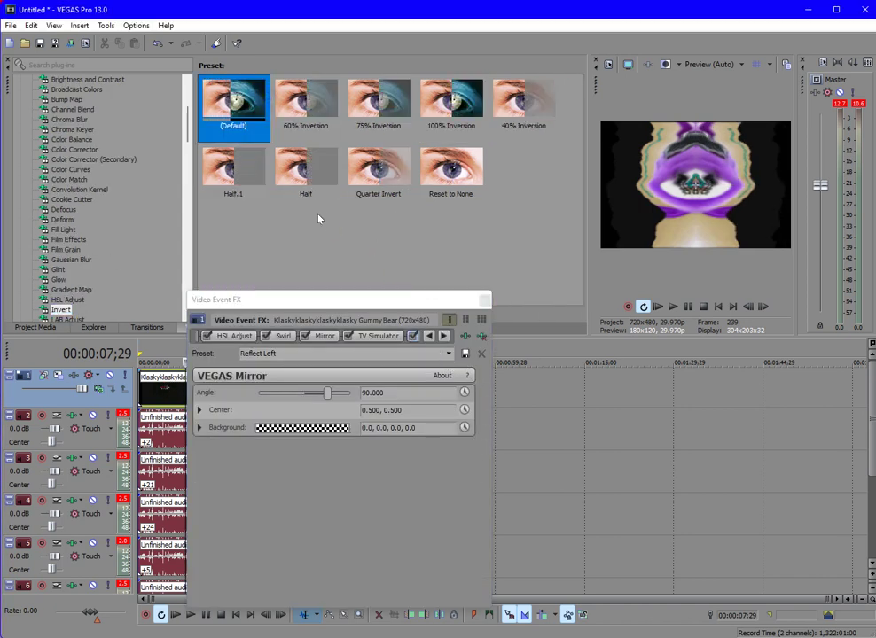
{"action": "left_click", "coordinate": [71, 290]}
{"action": "left_click", "coordinate": [68, 300]}
{"action": "left_click_drag", "start_coordinate": [391, 129], "coordinate": [441, 340]}
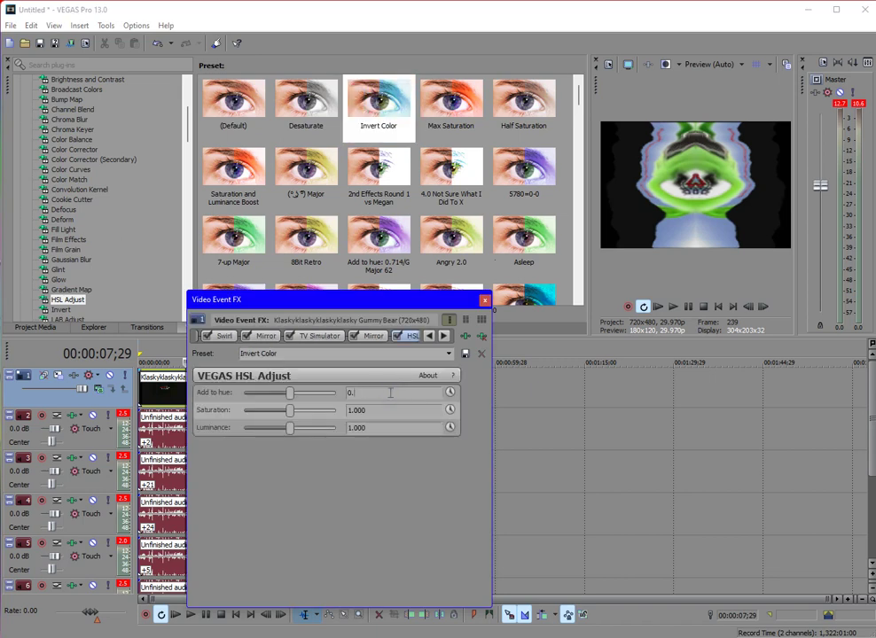
Add a Color Corrector (Secondary) effect with the Invert Color preset and a Wave effect with the Horizontal Only preset to the video event
{"action": "left_click", "coordinate": [104, 159]}
{"action": "left_click_drag", "start_coordinate": [306, 102], "coordinate": [440, 349]}
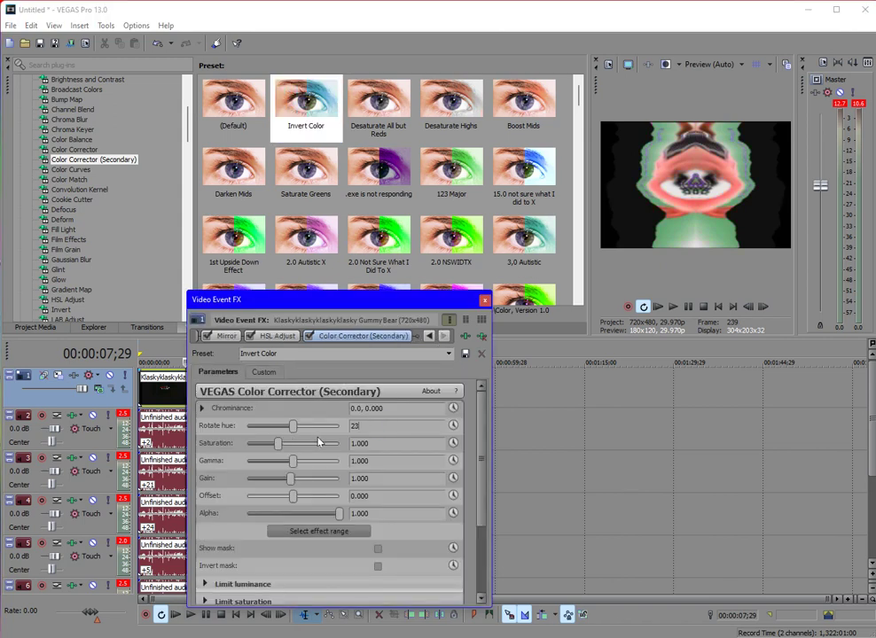
{"action": "scroll", "coordinate": [106, 284], "scroll_direction": "down", "scroll_amount": 15}
{"action": "left_click", "coordinate": [61, 160]}
{"action": "left_click_drag", "start_coordinate": [233, 171], "coordinate": [416, 336]}
Add a LAB Adjust effect with the Invert Luminosity preset after the Wave effect
{"action": "scroll", "coordinate": [51, 180], "scroll_direction": "up", "scroll_amount": 8}
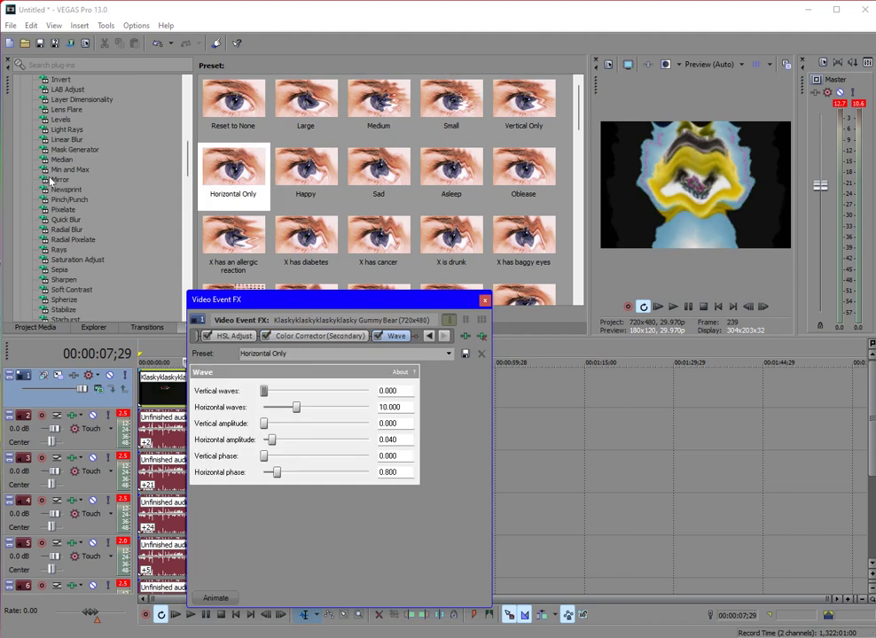
{"action": "left_click", "coordinate": [67, 90]}
{"action": "left_click_drag", "start_coordinate": [381, 169], "coordinate": [428, 336]}
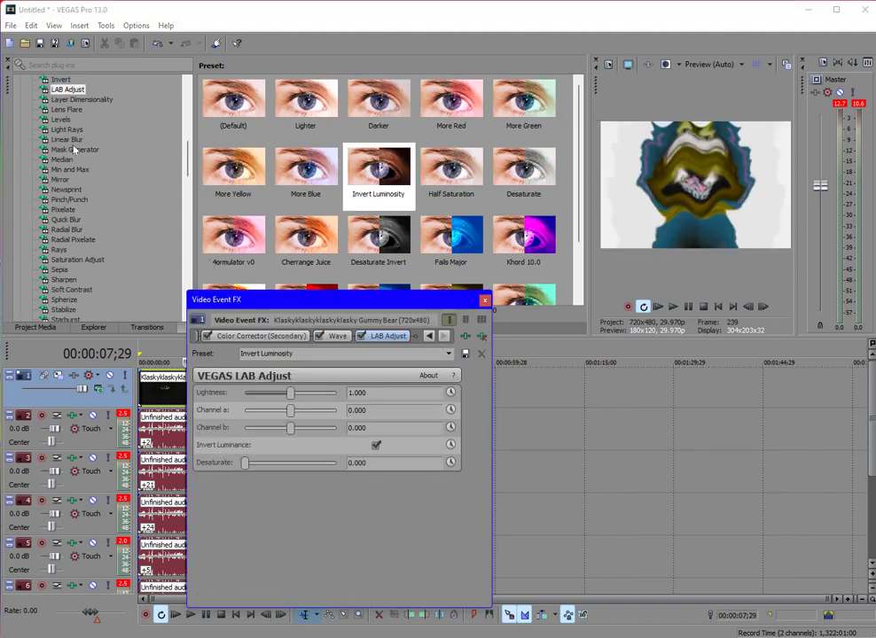
Add a Mirror effect with the Reflect Left preset, followed by a second LAB Adjust effect with the Invert Luminosity preset
{"action": "left_click", "coordinate": [61, 179]}
{"action": "double_click", "coordinate": [451, 102]}
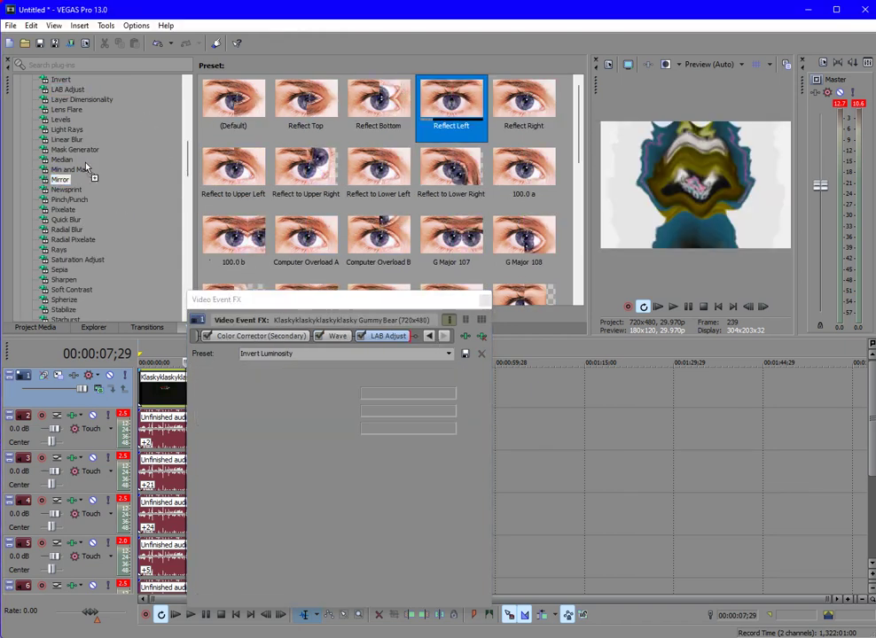
{"action": "left_click", "coordinate": [67, 89]}
{"action": "left_click_drag", "start_coordinate": [378, 166], "coordinate": [443, 326]}
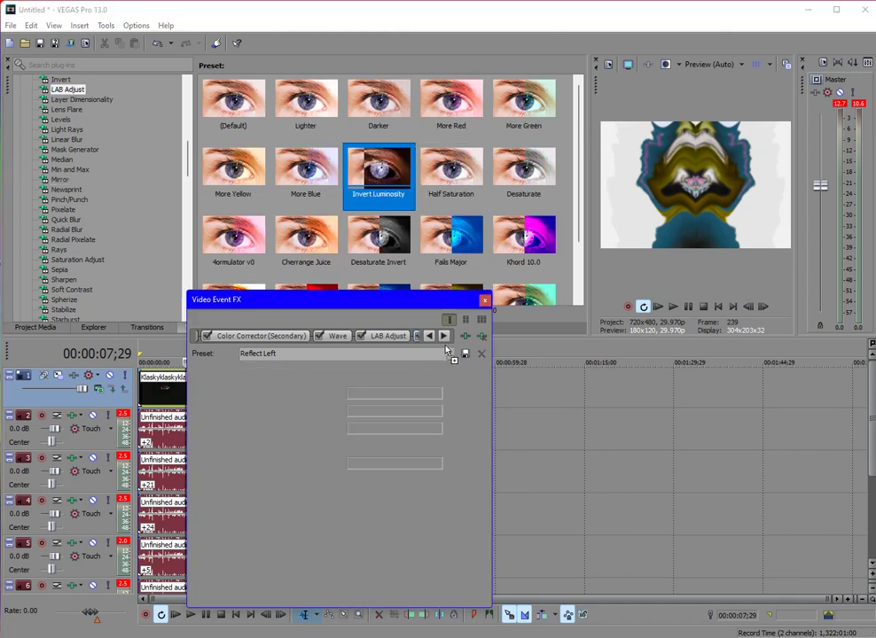
Add a Swirl effect with the Maximum Swirl, Clockwise preset and animate its amount to -1.000 at 00:00:17;15
{"action": "scroll", "coordinate": [42, 99], "scroll_direction": "down", "scroll_amount": 8}
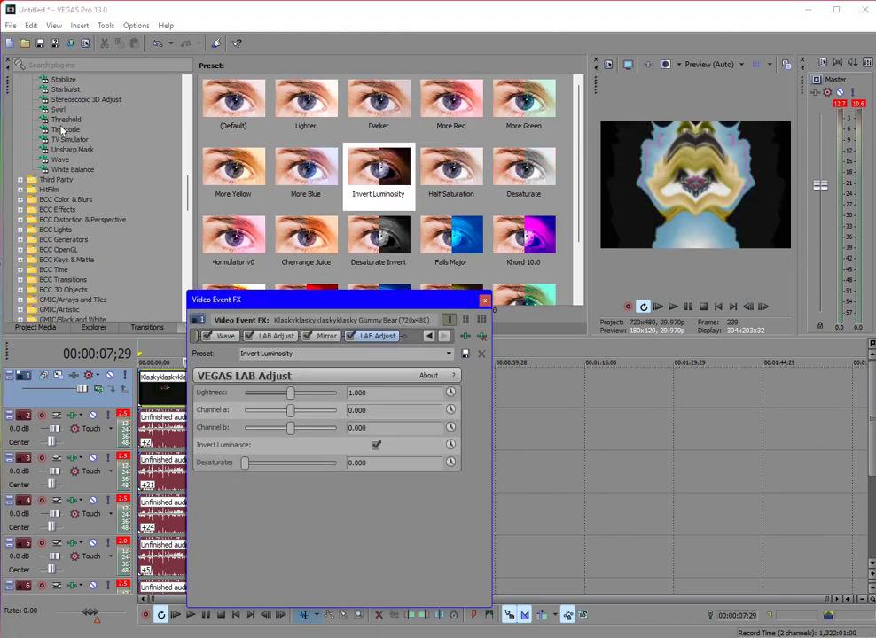
{"action": "left_click", "coordinate": [58, 109]}
{"action": "left_click_drag", "start_coordinate": [233, 102], "coordinate": [412, 317]}
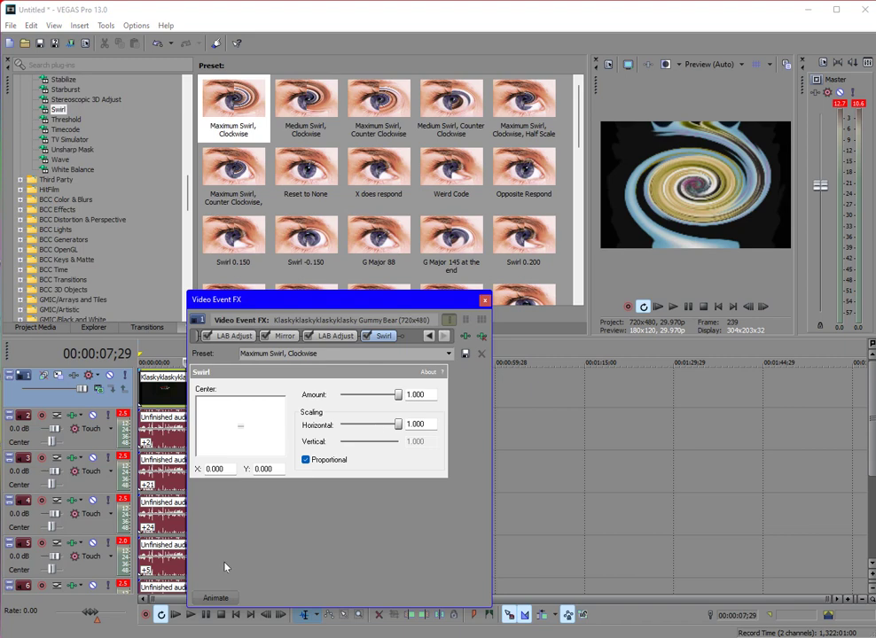
{"action": "left_click", "coordinate": [216, 598]}
{"action": "left_click_drag", "start_coordinate": [396, 394], "coordinate": [340, 394]}
Add a TV Simulator effect with the Line Sync: 0.7500 preset and an HSL Adjust effect with the Invert Color preset
{"action": "left_click", "coordinate": [70, 139]}
{"action": "scroll", "coordinate": [328, 100], "scroll_direction": "up", "scroll_amount": 5}
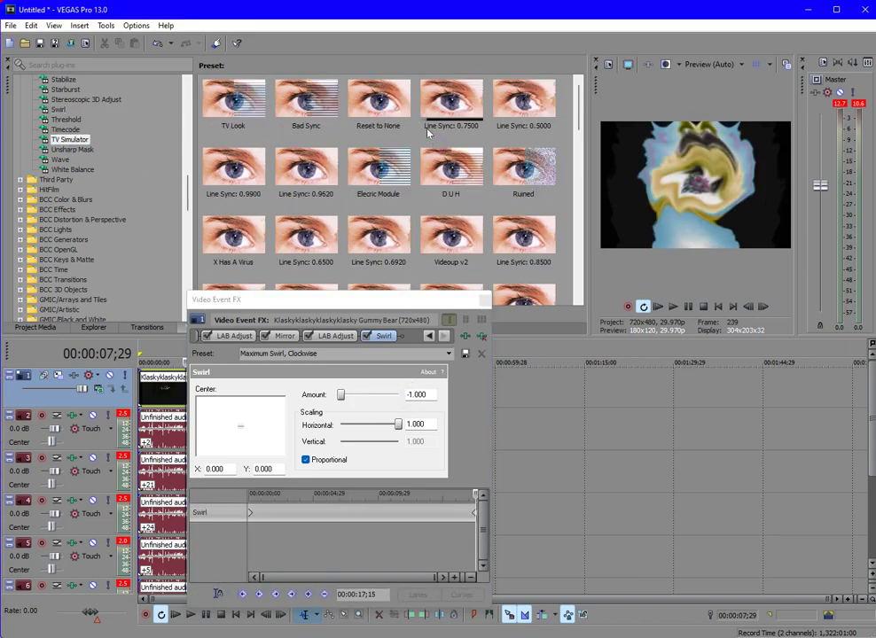
{"action": "left_click_drag", "start_coordinate": [451, 97], "coordinate": [392, 387]}
{"action": "scroll", "coordinate": [133, 218], "scroll_direction": "up", "scroll_amount": 10}
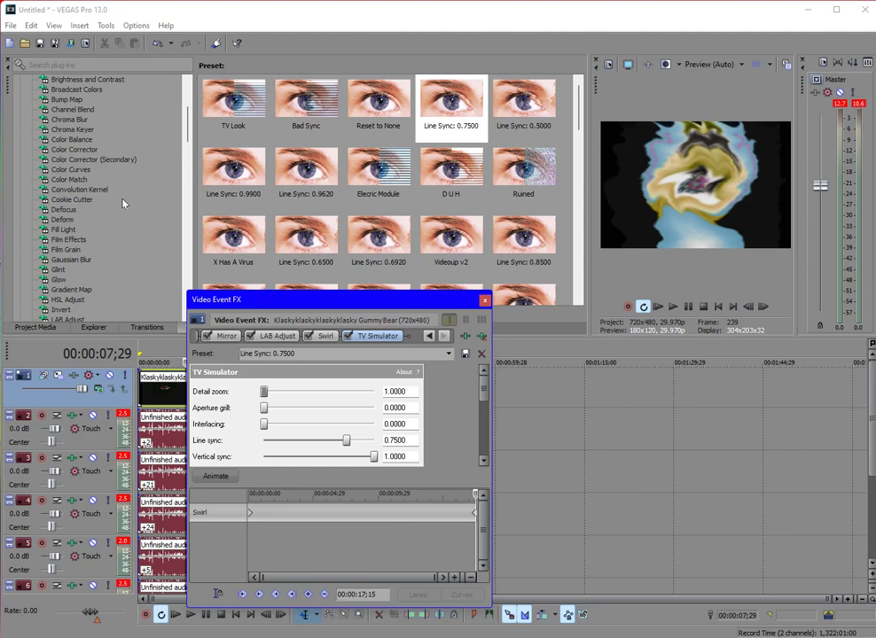
{"action": "left_click", "coordinate": [59, 300]}
{"action": "left_click_drag", "start_coordinate": [378, 105], "coordinate": [442, 355]}
Add another Mirror effect and a LAB Adjust effect with the Invert Luminosity preset to the end of the chain
{"action": "scroll", "coordinate": [55, 142], "scroll_direction": "down", "scroll_amount": 8}
{"action": "left_click", "coordinate": [60, 179]}
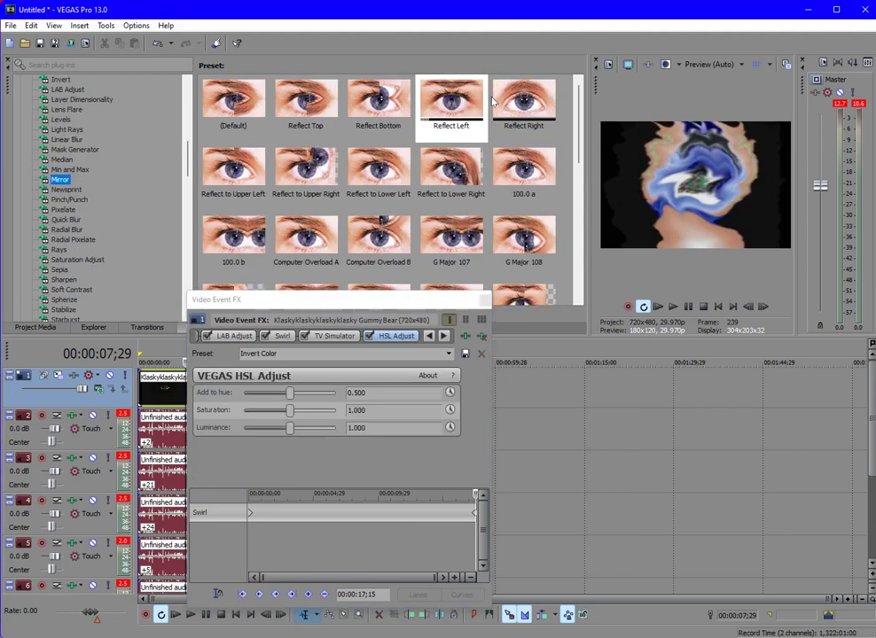
{"action": "left_click", "coordinate": [66, 90]}
{"action": "left_click_drag", "start_coordinate": [379, 170], "coordinate": [350, 312]}
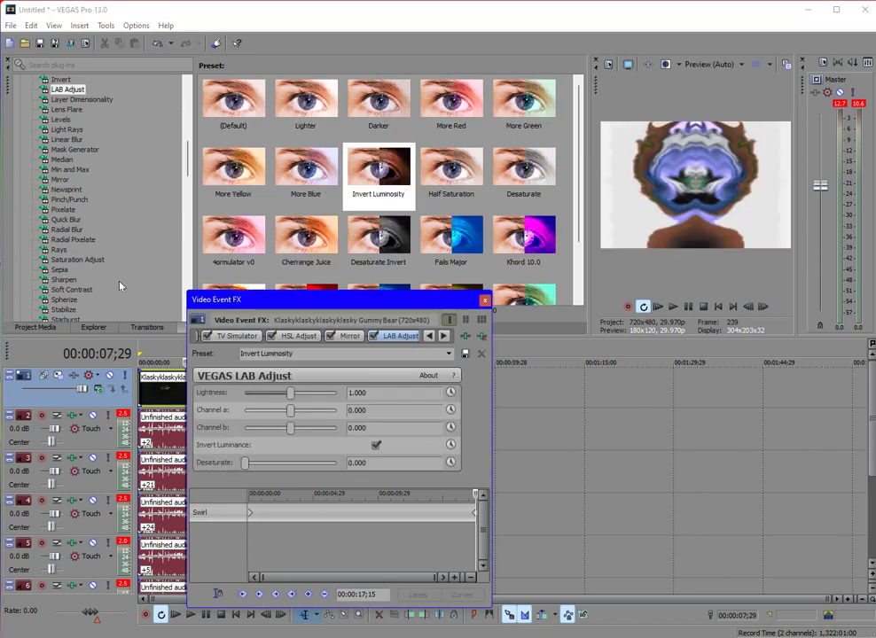
Add a Pinch/Punch effect with the Medium Punch preset and an Invert effect with the (Default) preset
{"action": "left_click", "coordinate": [71, 200]}
{"action": "left_click_drag", "start_coordinate": [305, 102], "coordinate": [359, 303]}
{"action": "scroll", "coordinate": [53, 290], "scroll_direction": "up", "scroll_amount": 8}
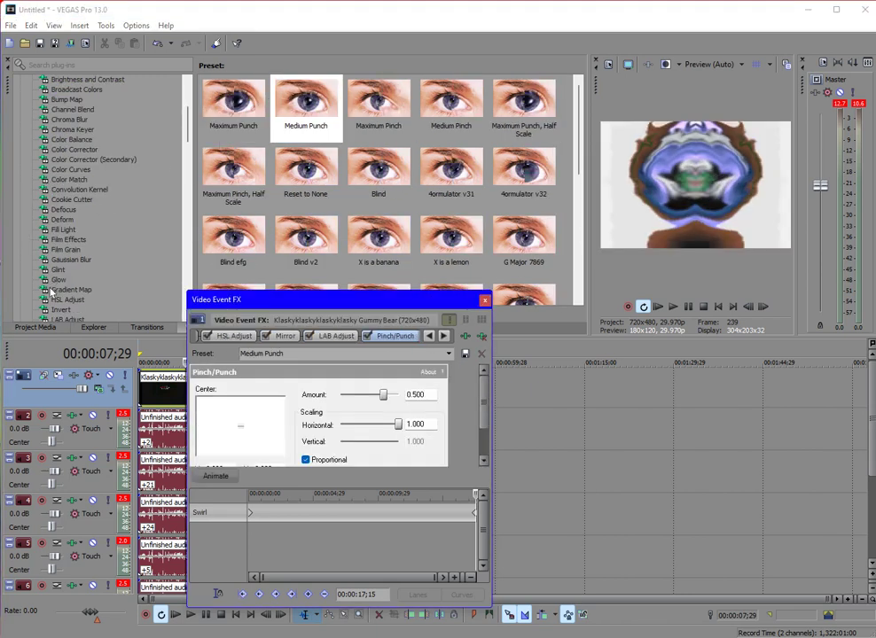
{"action": "left_click", "coordinate": [63, 309]}
{"action": "left_click_drag", "start_coordinate": [234, 102], "coordinate": [436, 325]}
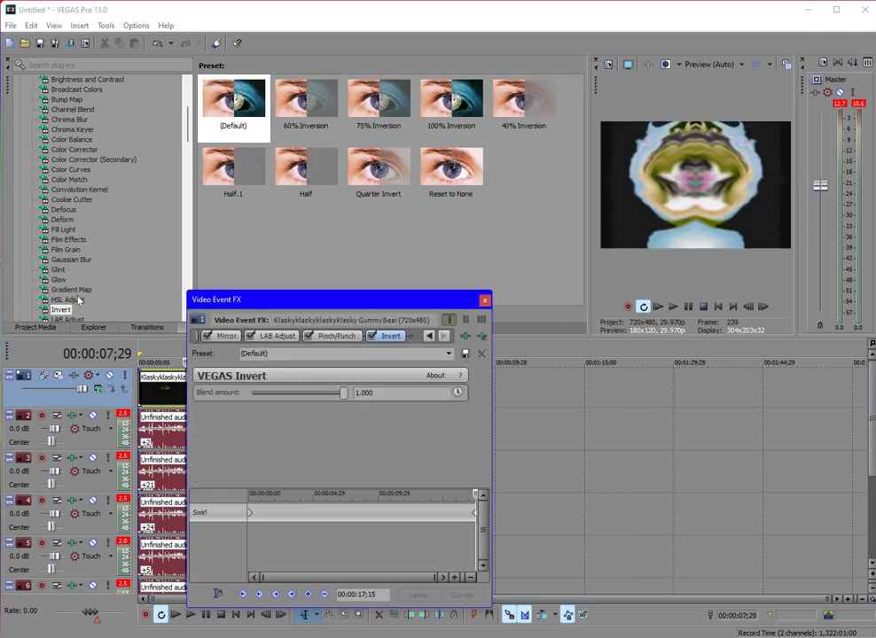
Add an HSL Adjust effect with the Desaturate preset and a Mirror effect with the Reflect Right preset
{"action": "left_click", "coordinate": [78, 299]}
{"action": "left_click_drag", "start_coordinate": [308, 107], "coordinate": [448, 339]}
{"action": "scroll", "coordinate": [47, 180], "scroll_direction": "down", "scroll_amount": 8}
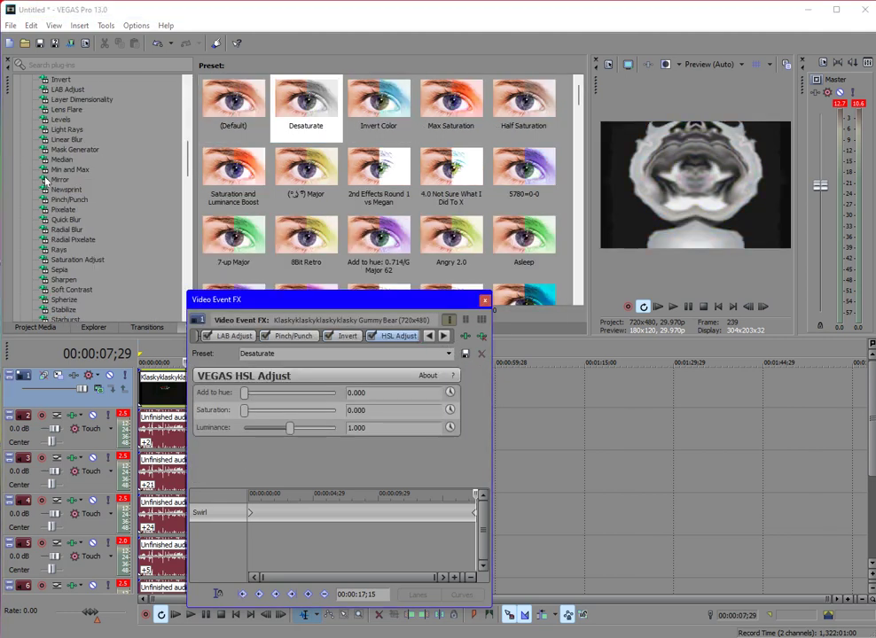
{"action": "left_click", "coordinate": [55, 179]}
{"action": "left_click_drag", "start_coordinate": [524, 101], "coordinate": [337, 305]}
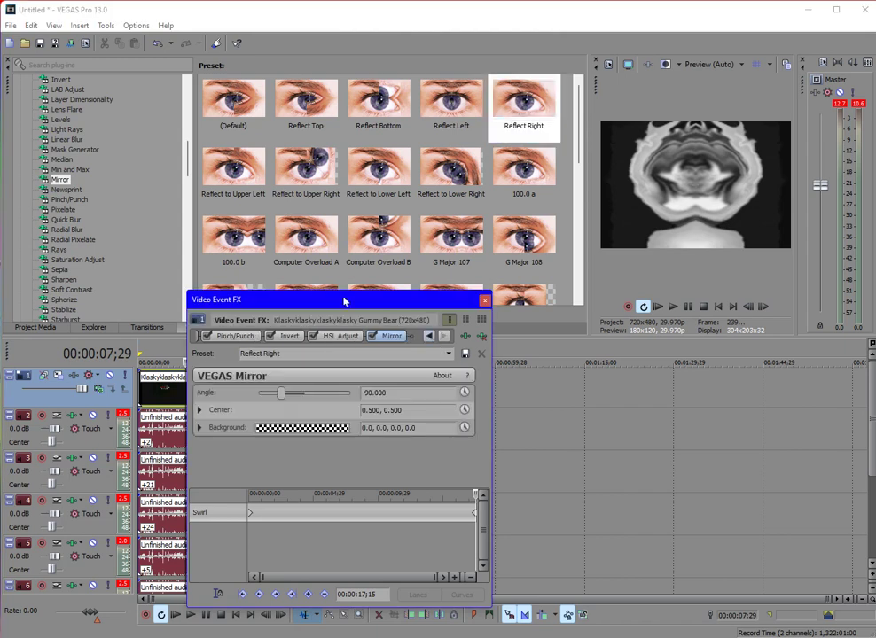
Remove the Invert effect between Pinch/Punch and HSL Adjust from the video event's effect chain
{"action": "scroll", "coordinate": [56, 234], "scroll_direction": "up", "scroll_amount": 8}
{"action": "left_click", "coordinate": [60, 310]}
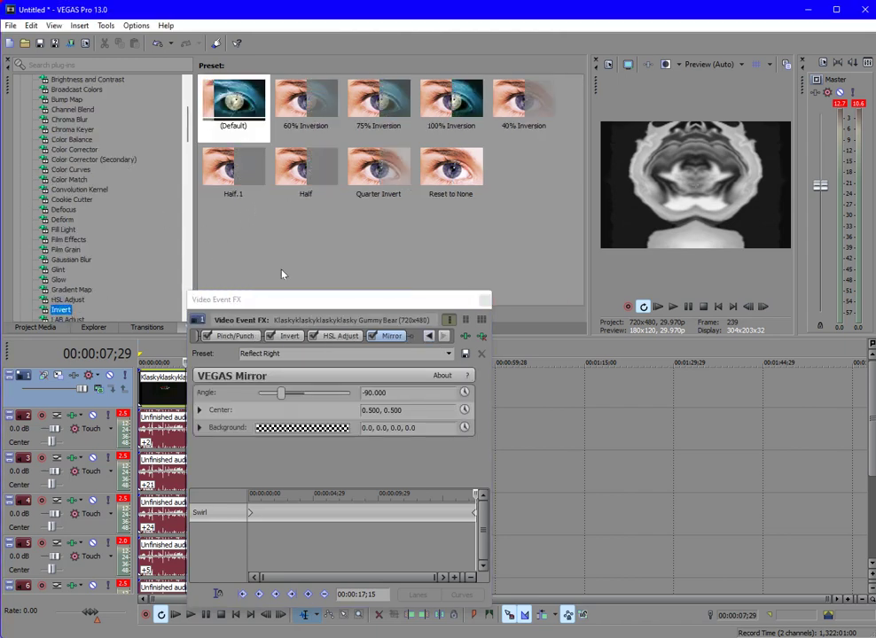
{"action": "left_click", "coordinate": [289, 336]}
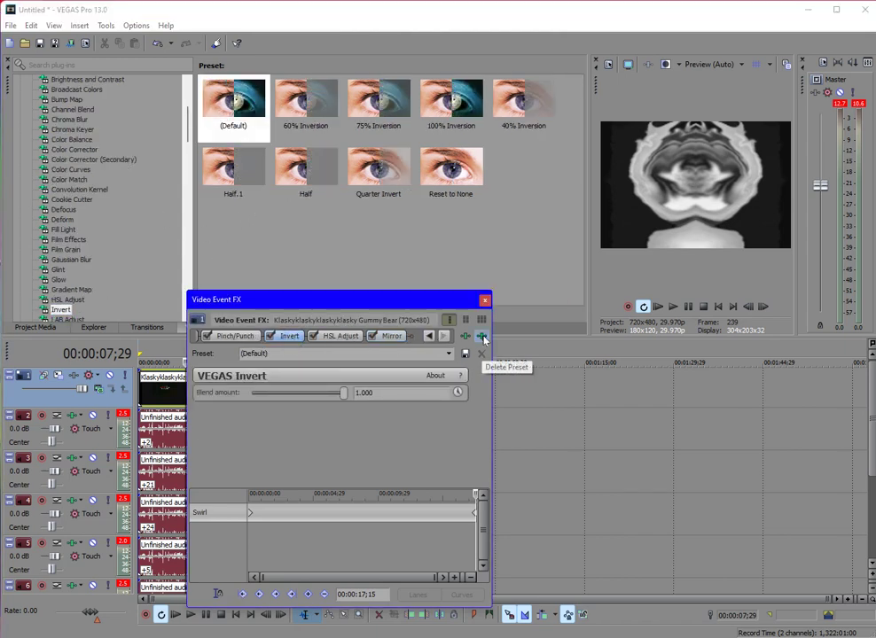
{"action": "left_click", "coordinate": [482, 337]}
Add a Wave effect with the Happy preset to the end of the video event's effect chain
{"action": "scroll", "coordinate": [50, 131], "scroll_direction": "down", "scroll_amount": 12}
{"action": "scroll", "coordinate": [50, 130], "scroll_direction": "up", "scroll_amount": 10}
{"action": "scroll", "coordinate": [51, 230], "scroll_direction": "down", "scroll_amount": 6}
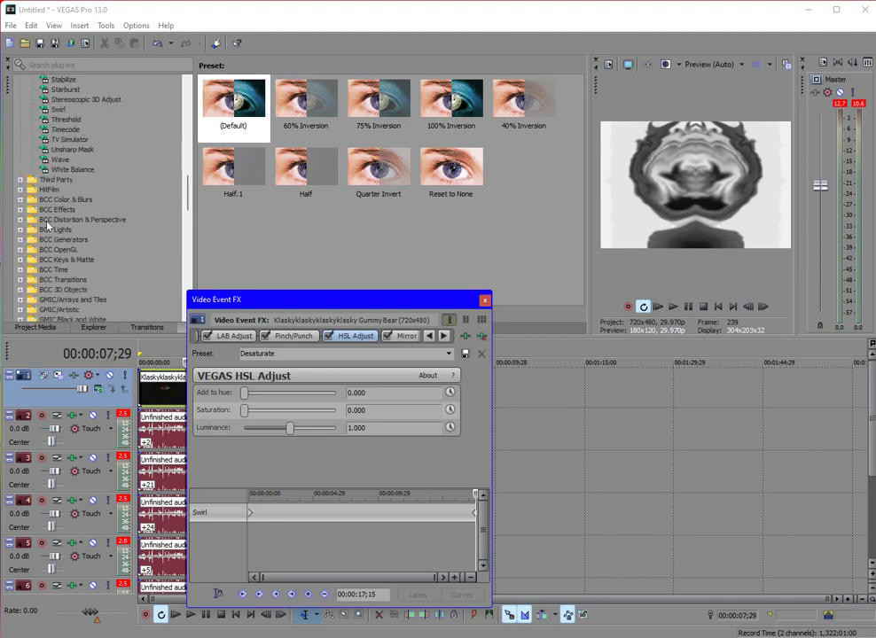
{"action": "left_click", "coordinate": [58, 160]}
{"action": "left_click_drag", "start_coordinate": [332, 190], "coordinate": [444, 370]}
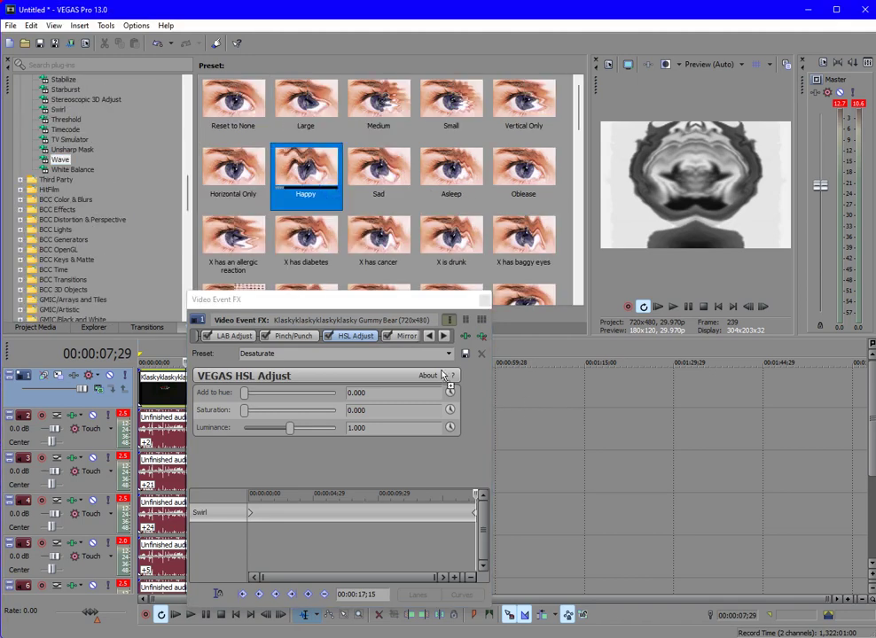
Play the project from the start to review the finished effect, closing the video effects window
{"action": "left_click", "coordinate": [718, 306]}
{"action": "key", "text": "space"}
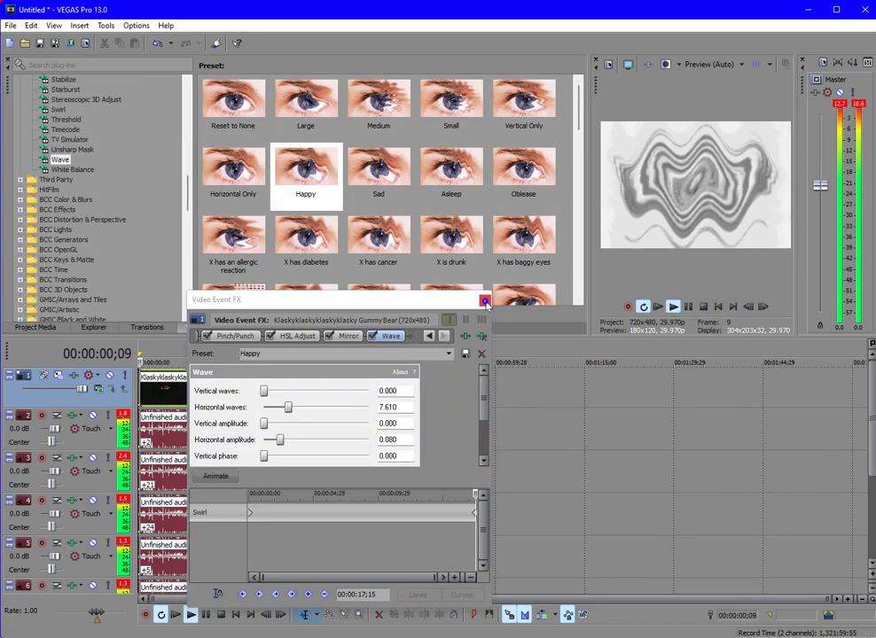
{"action": "left_click", "coordinate": [485, 301]}
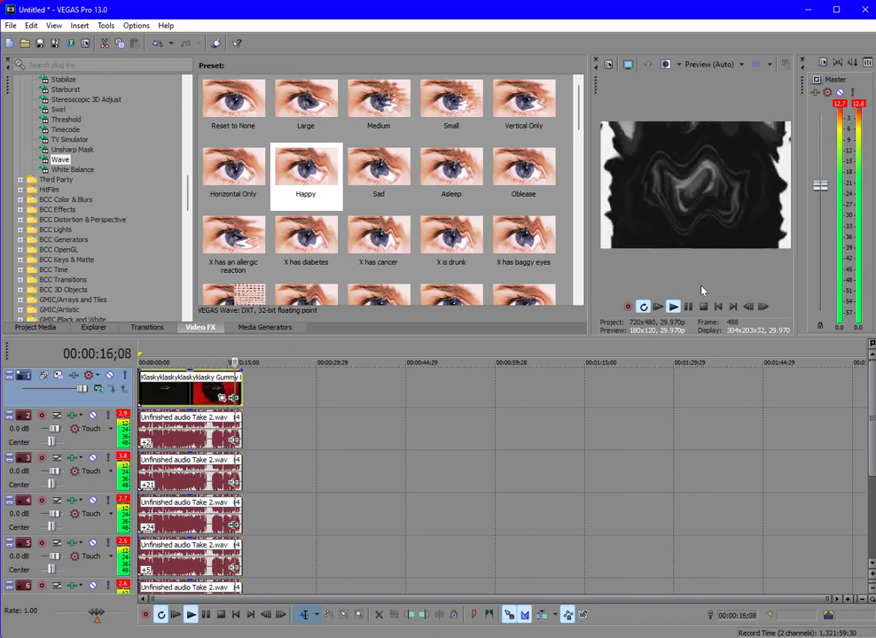
{"action": "left_click", "coordinate": [688, 307]}
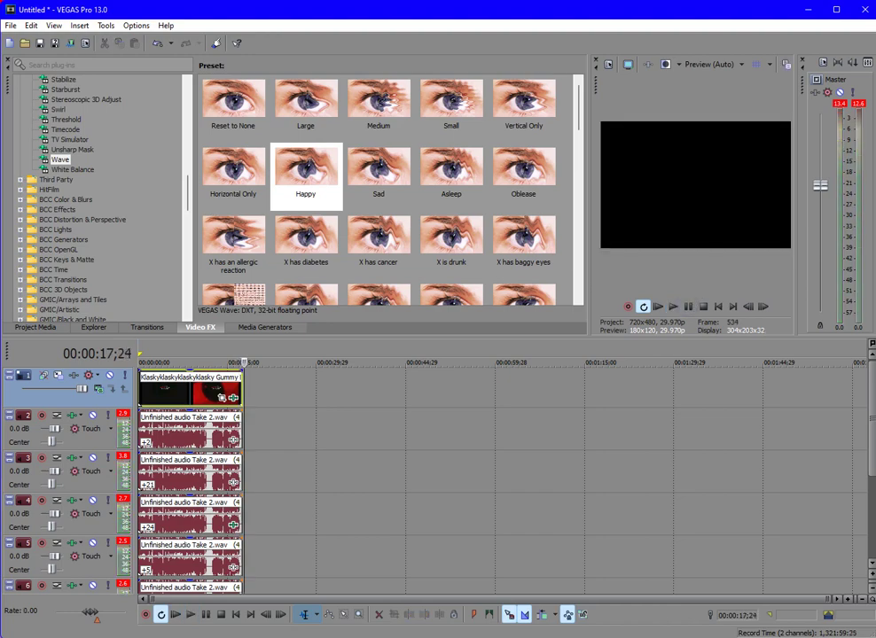